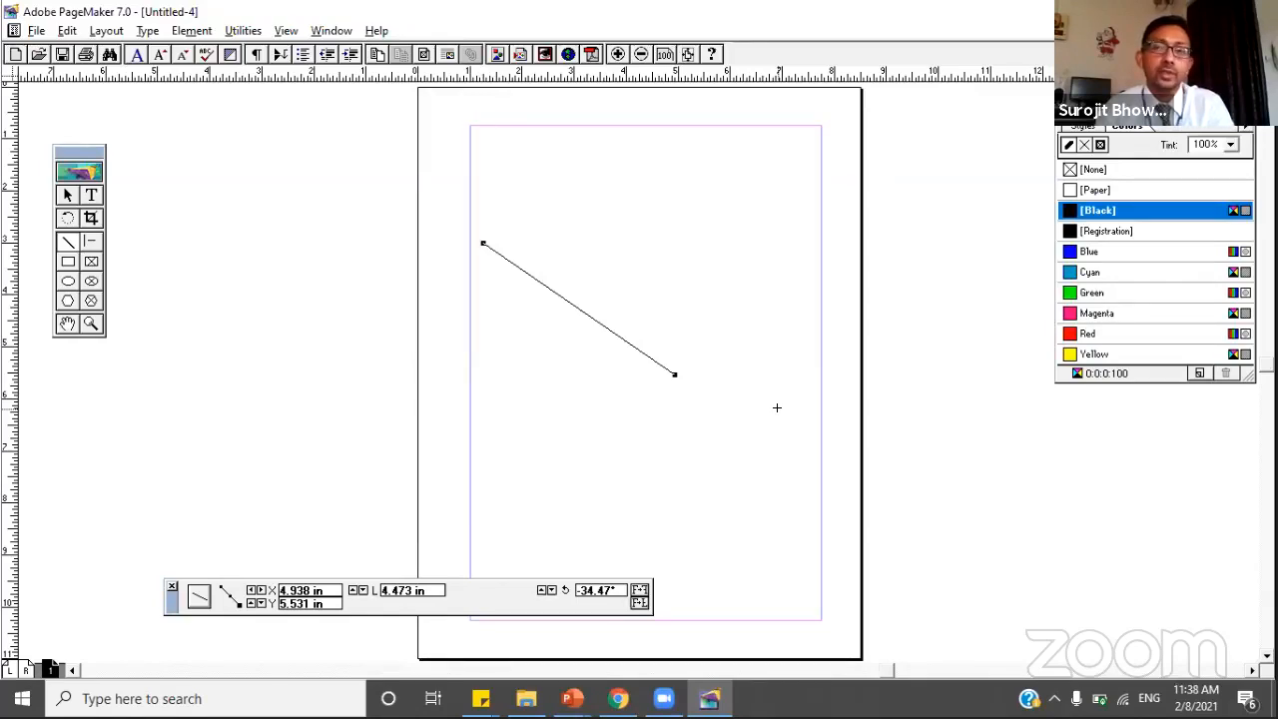
- Try magenta and green on the selected diagonal line, and colour it red
left_click(1108, 312)
left_click(1106, 292)
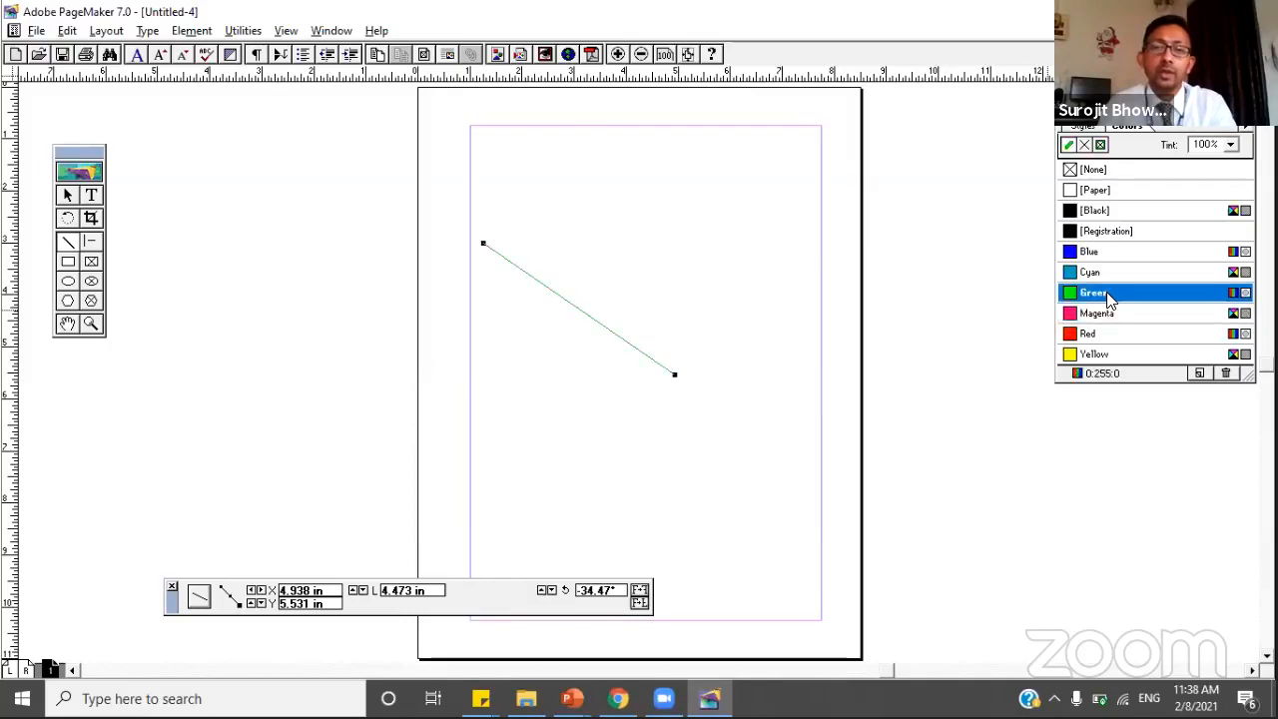
left_click(1116, 337)
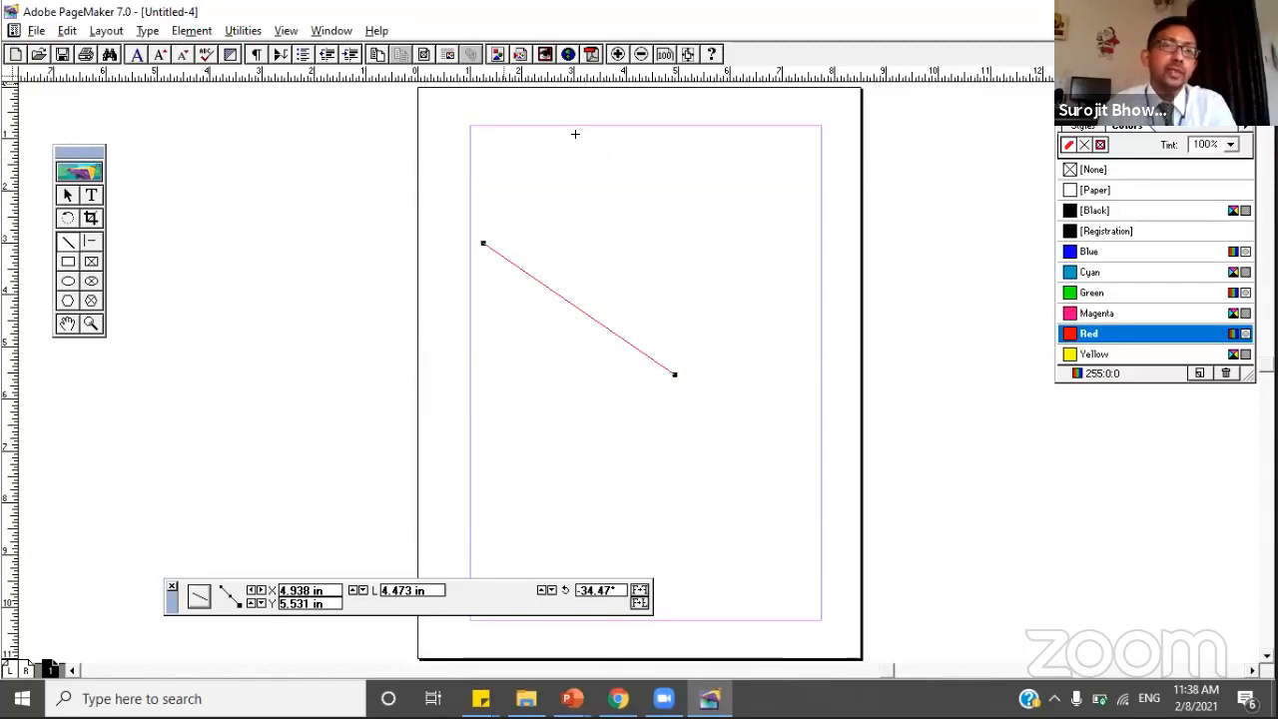
- Try a 6pt multi-line stroke on the red diagonal line, and set its stroke to solid 12pt
left_click(203, 33)
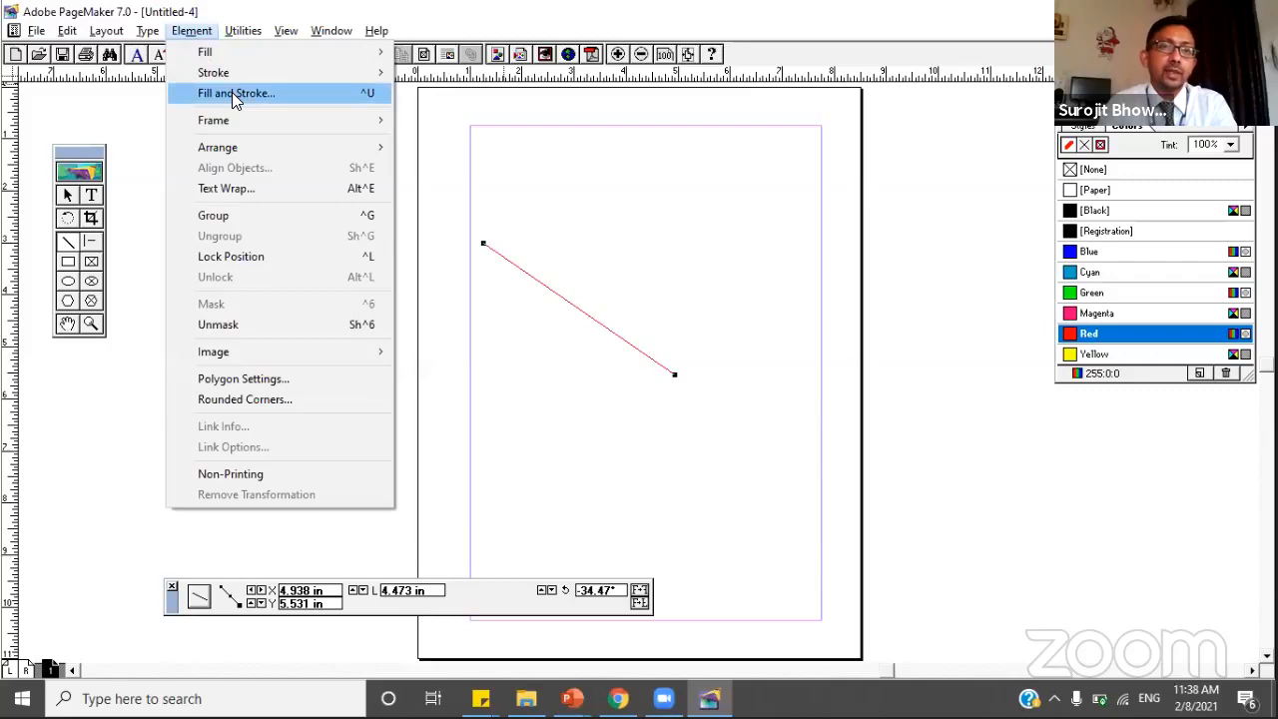
mouse_move(221, 71)
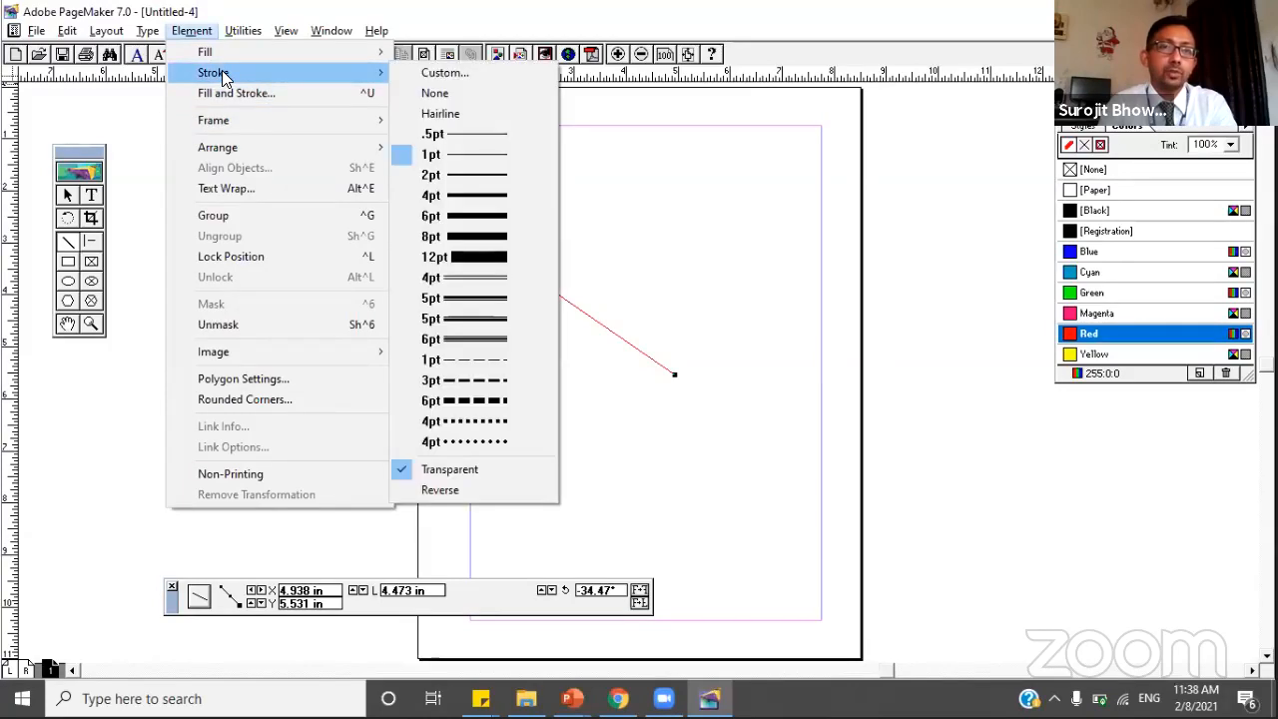
left_click(498, 338)
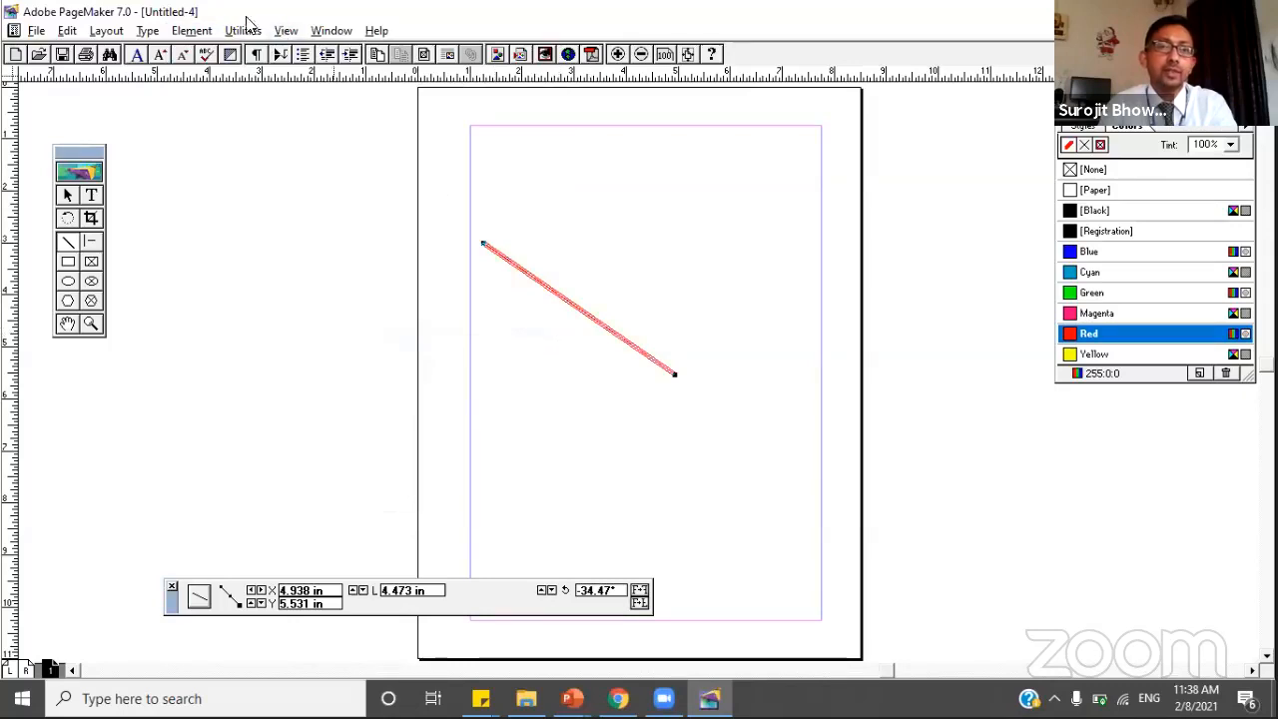
left_click(191, 31)
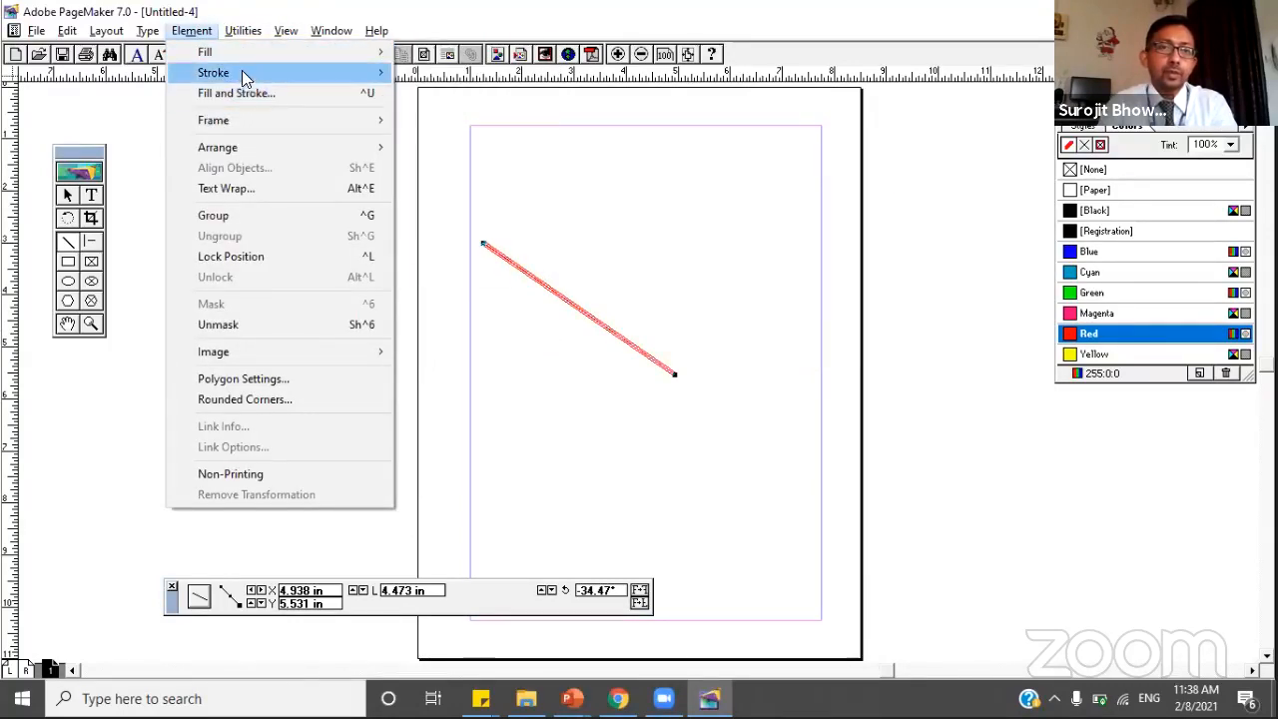
mouse_move(242, 70)
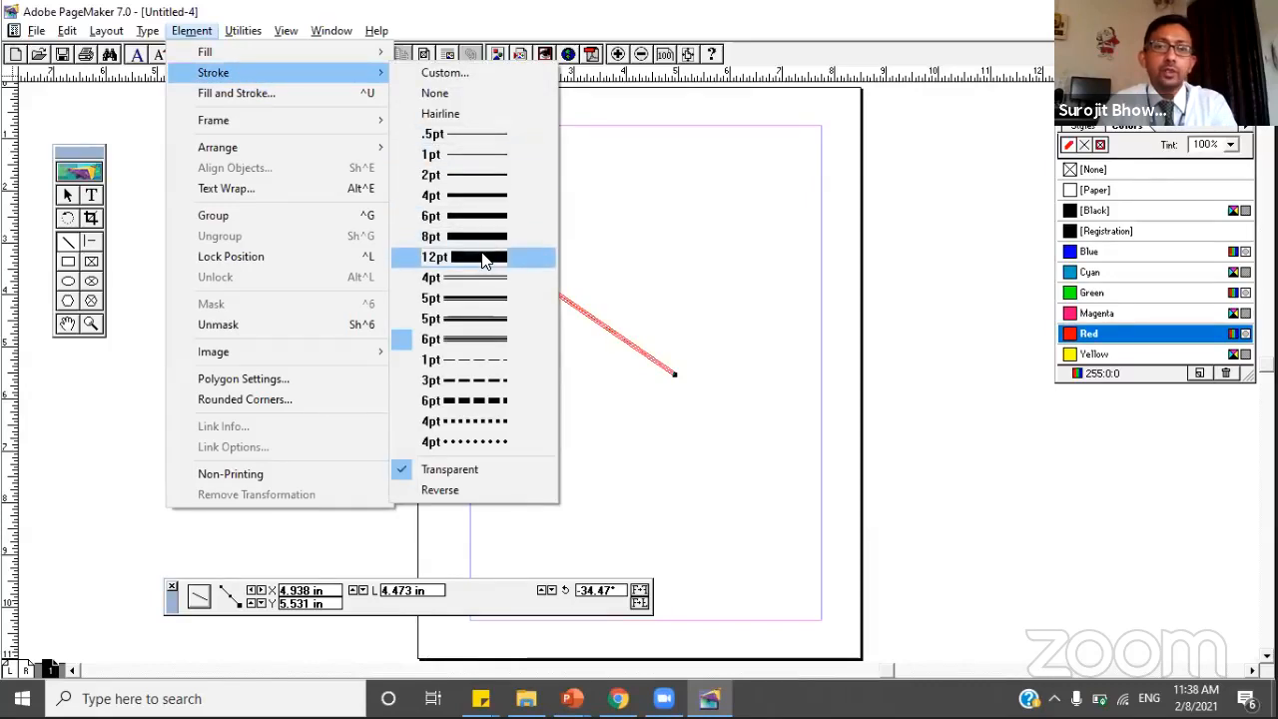
left_click(483, 258)
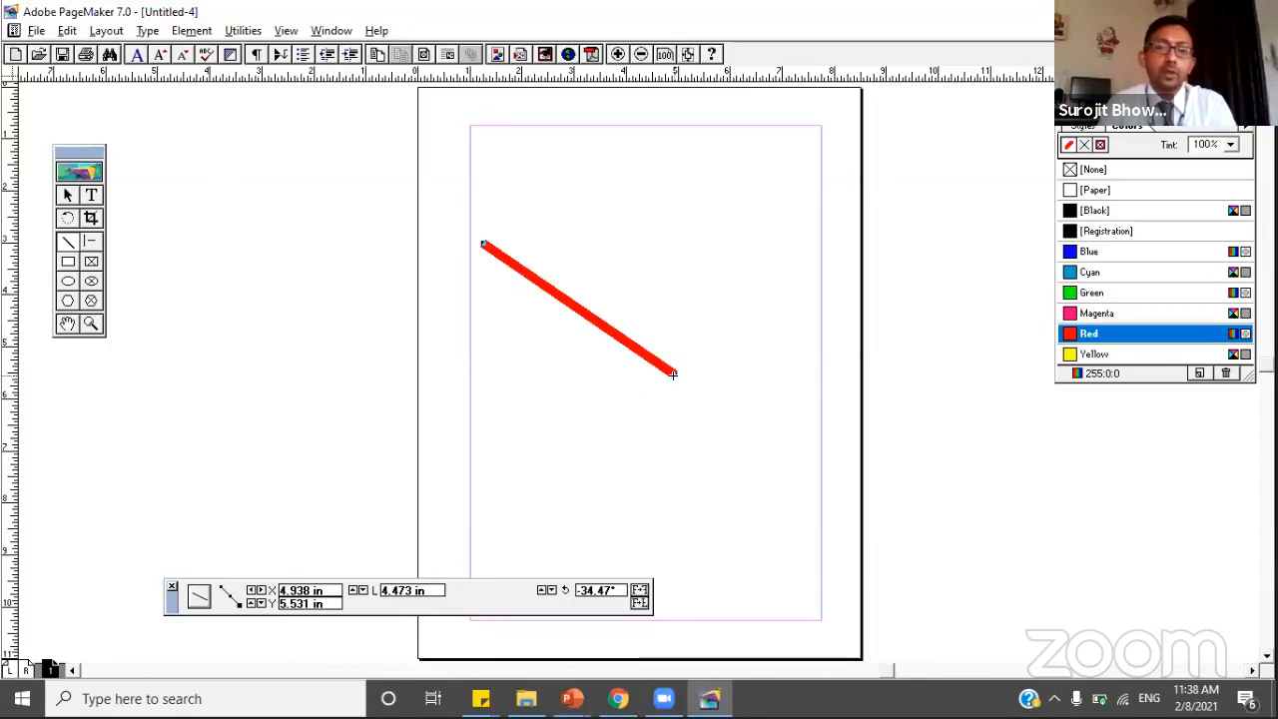
- Reposition the red line's lower endpoint so the line is about 5.1 in long at about -21.5°, and deselect it
left_click_drag(675, 375, 704, 397)
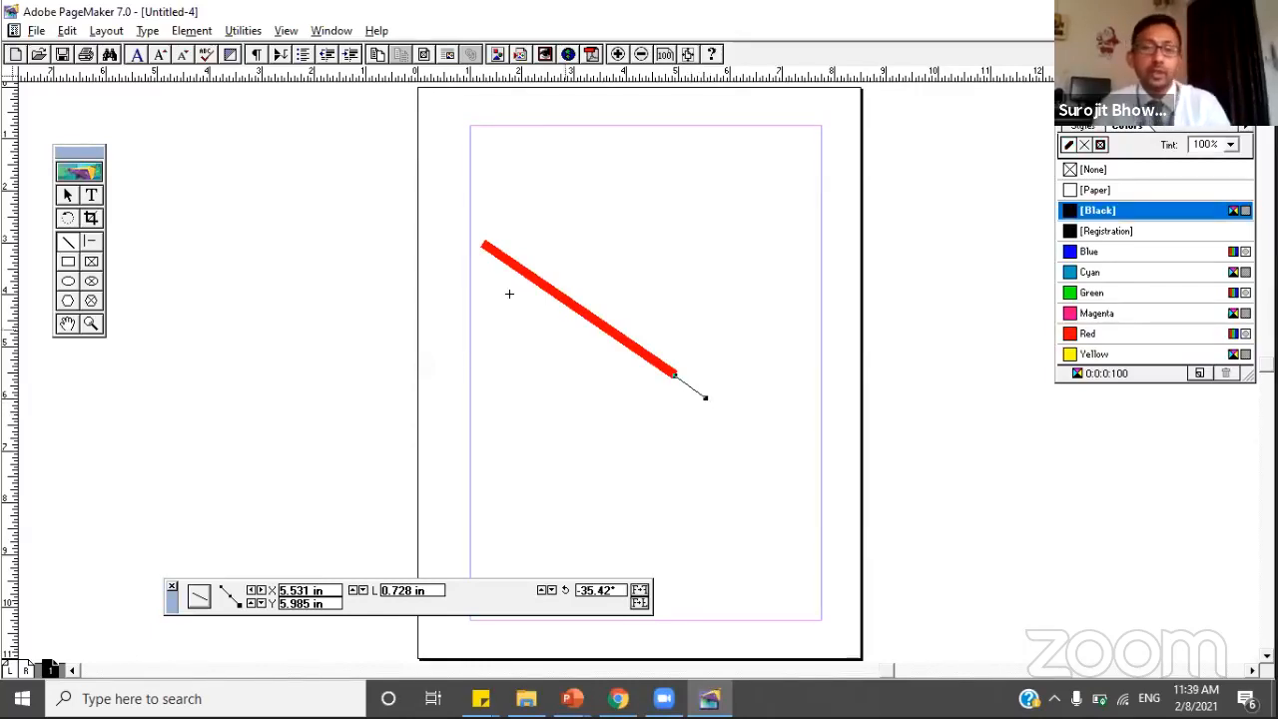
key("Delete")
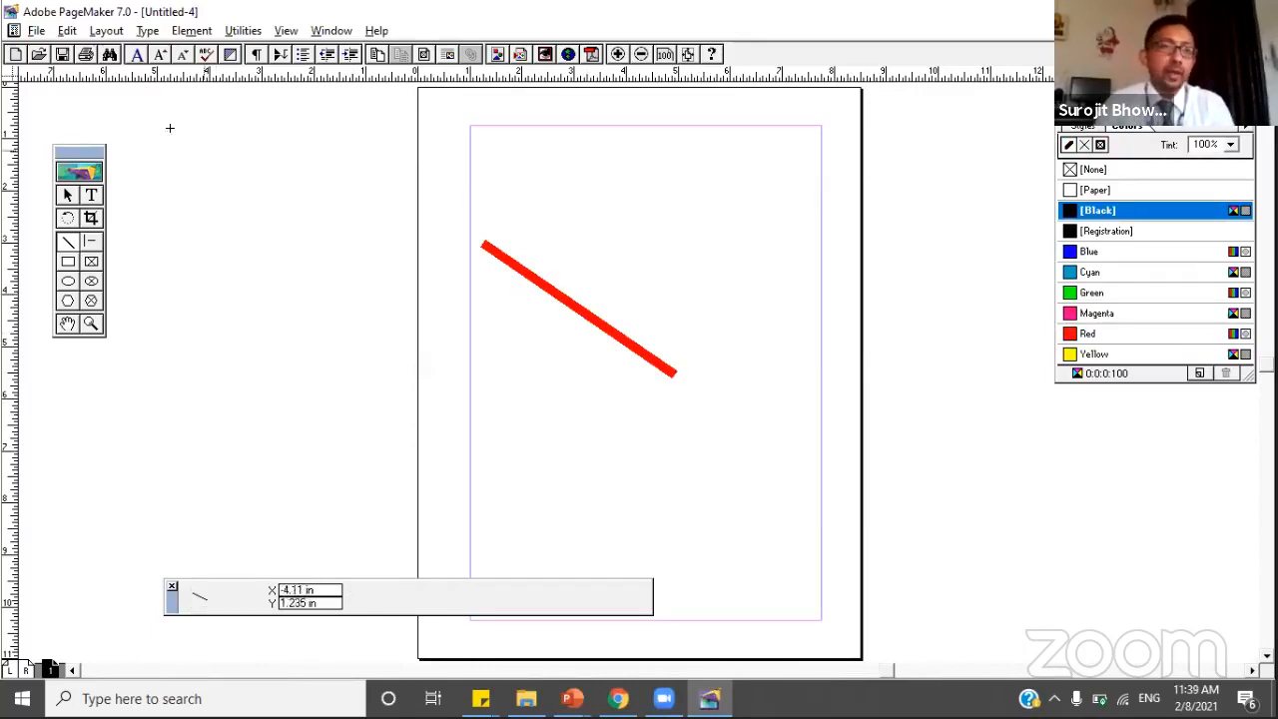
left_click(67, 195)
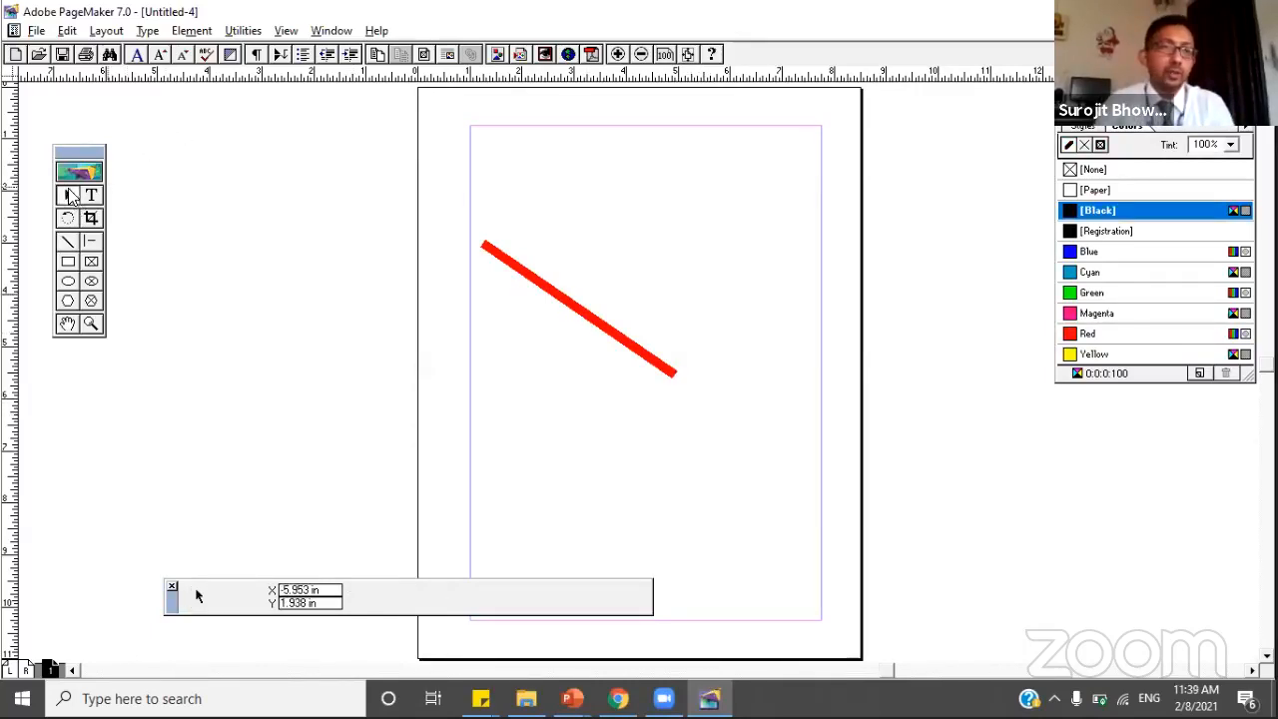
left_click(616, 336)
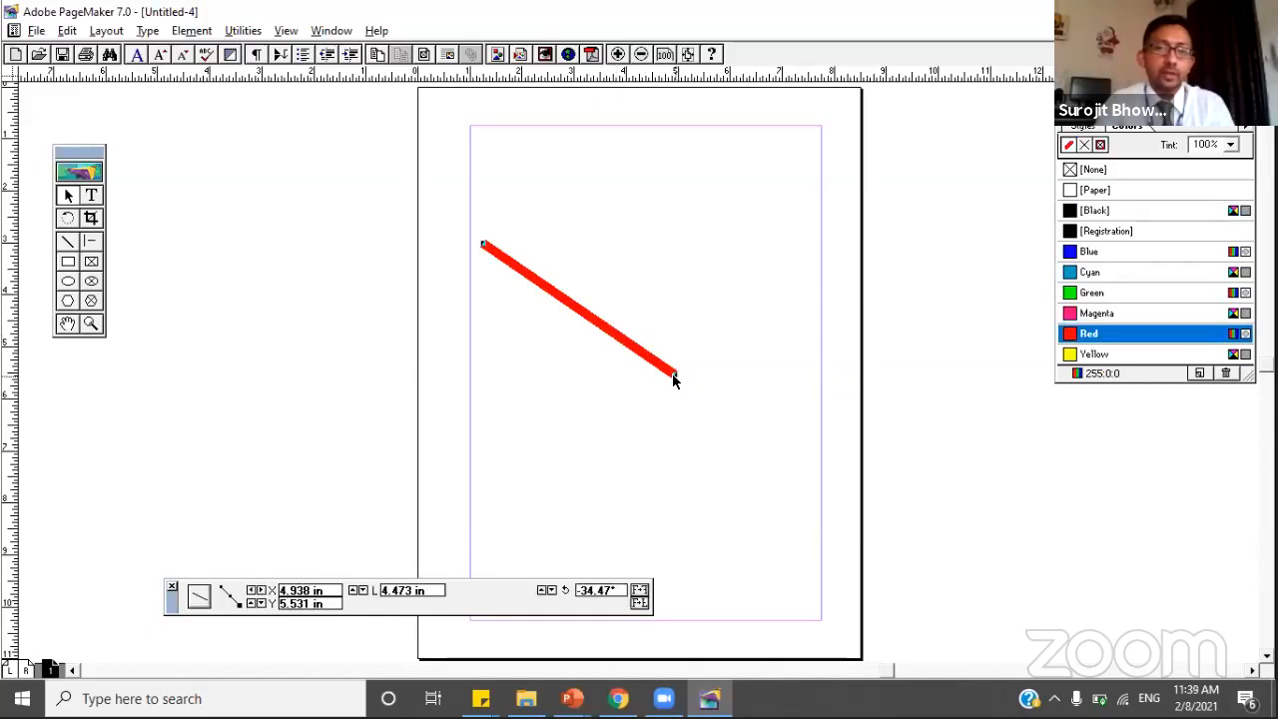
mouse_move(678, 378)
left_mouse_down()
mouse_move(749, 434)
mouse_move(732, 211)
mouse_move(770, 177)
mouse_move(789, 187)
left_mouse_up()
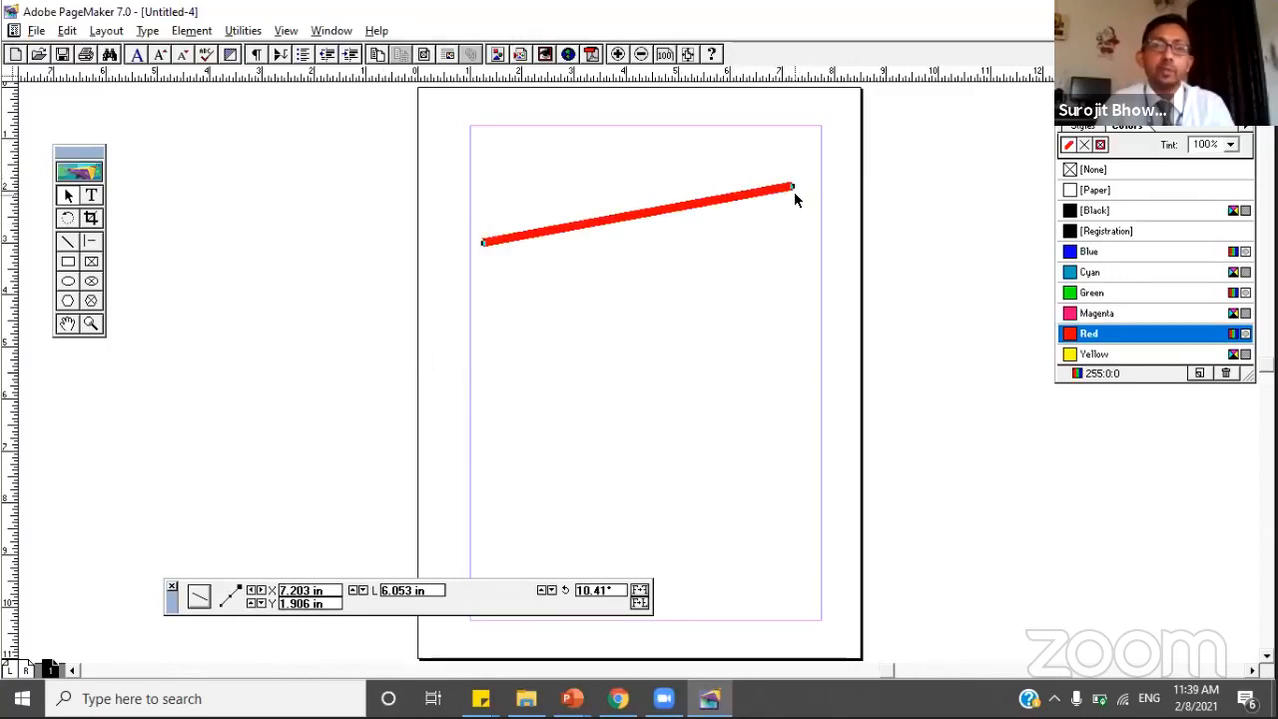
left_click_drag(794, 188, 713, 244)
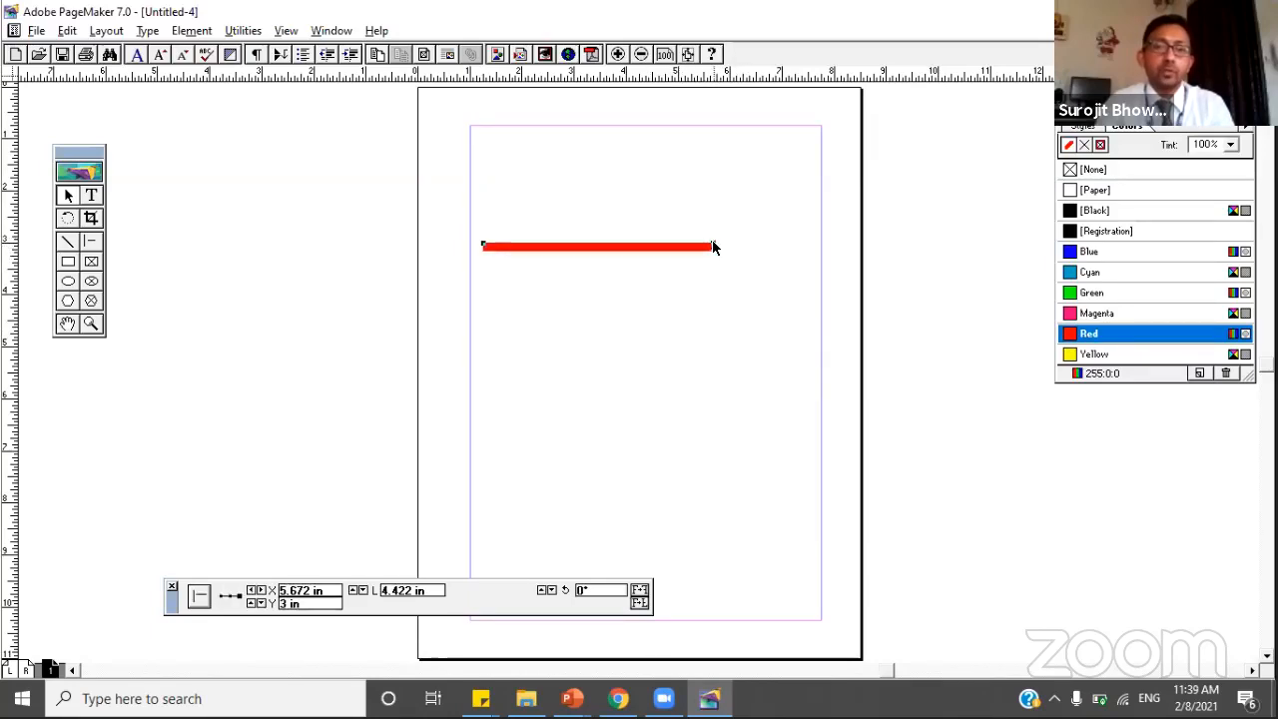
left_click_drag(714, 244, 729, 341)
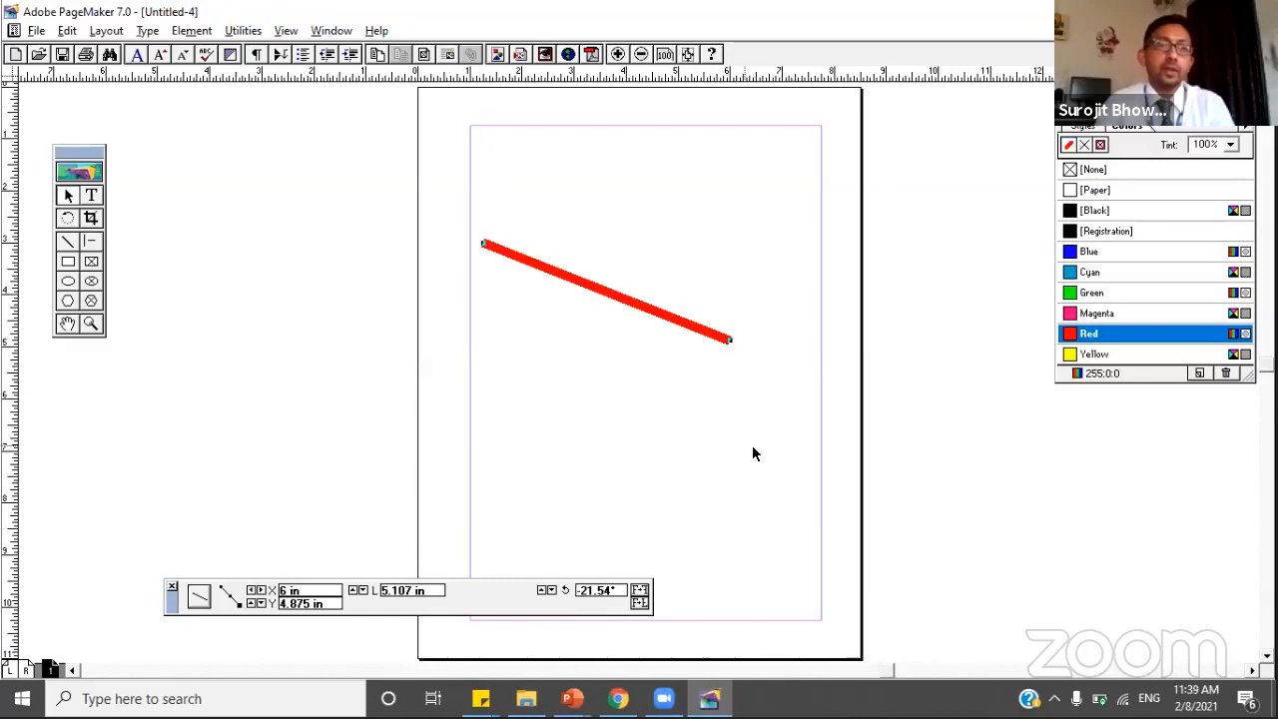
left_click(203, 34)
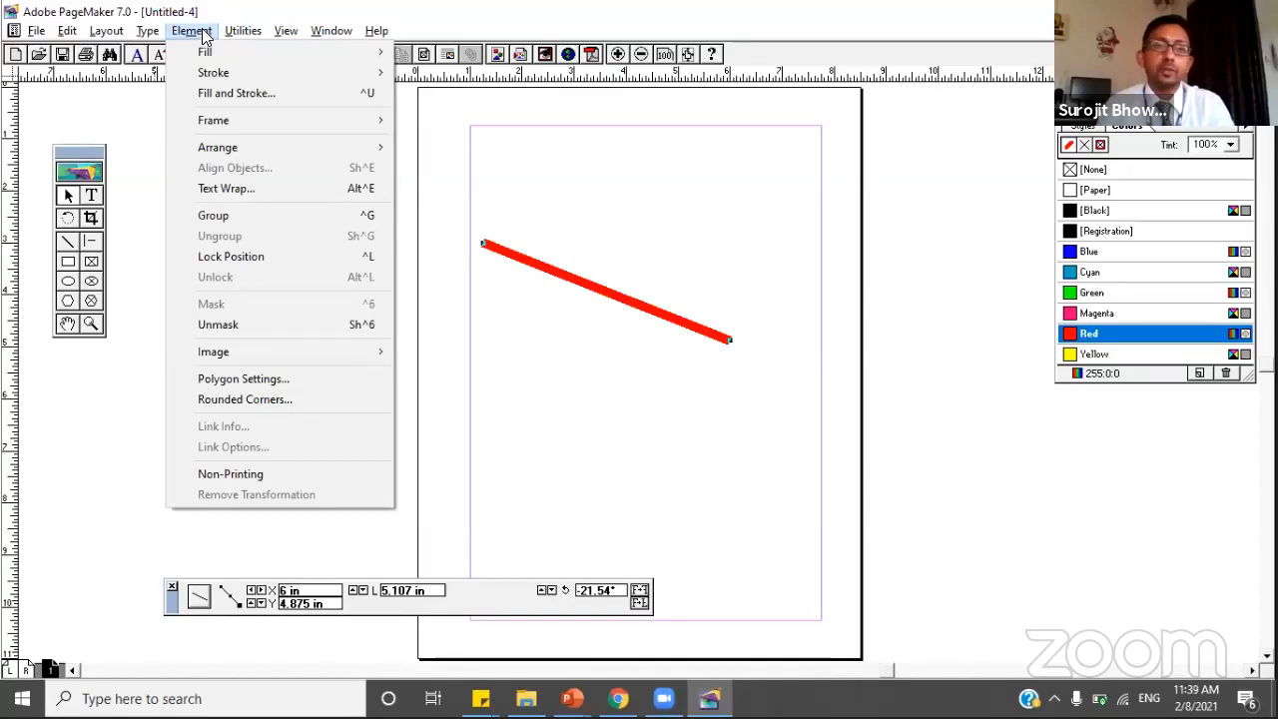
left_click(636, 230)
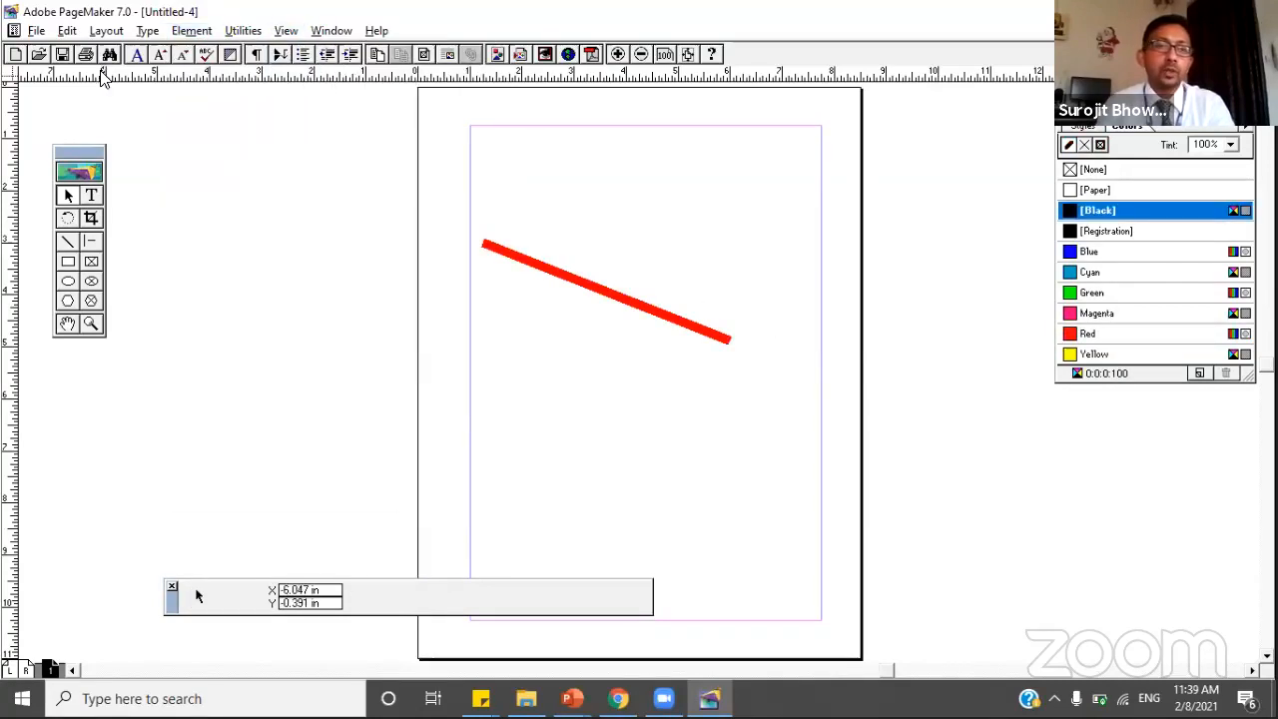
- Draw a constrained horizontal line about 4.6 in long below the red line and a vertical one about 2.4 in long above it
left_click(91, 241)
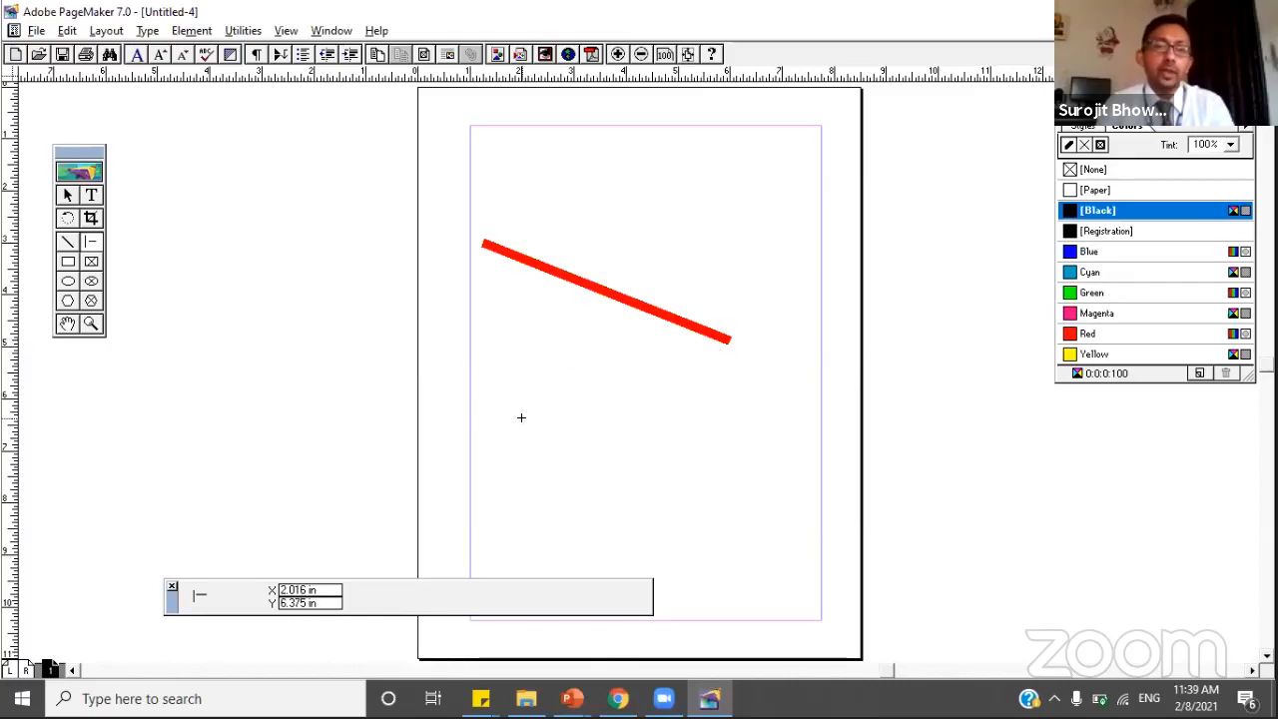
mouse_move(510, 416)
left_mouse_down()
mouse_move(727, 490)
mouse_move(709, 372)
mouse_move(761, 462)
mouse_move(619, 424)
mouse_move(743, 439)
left_mouse_up()
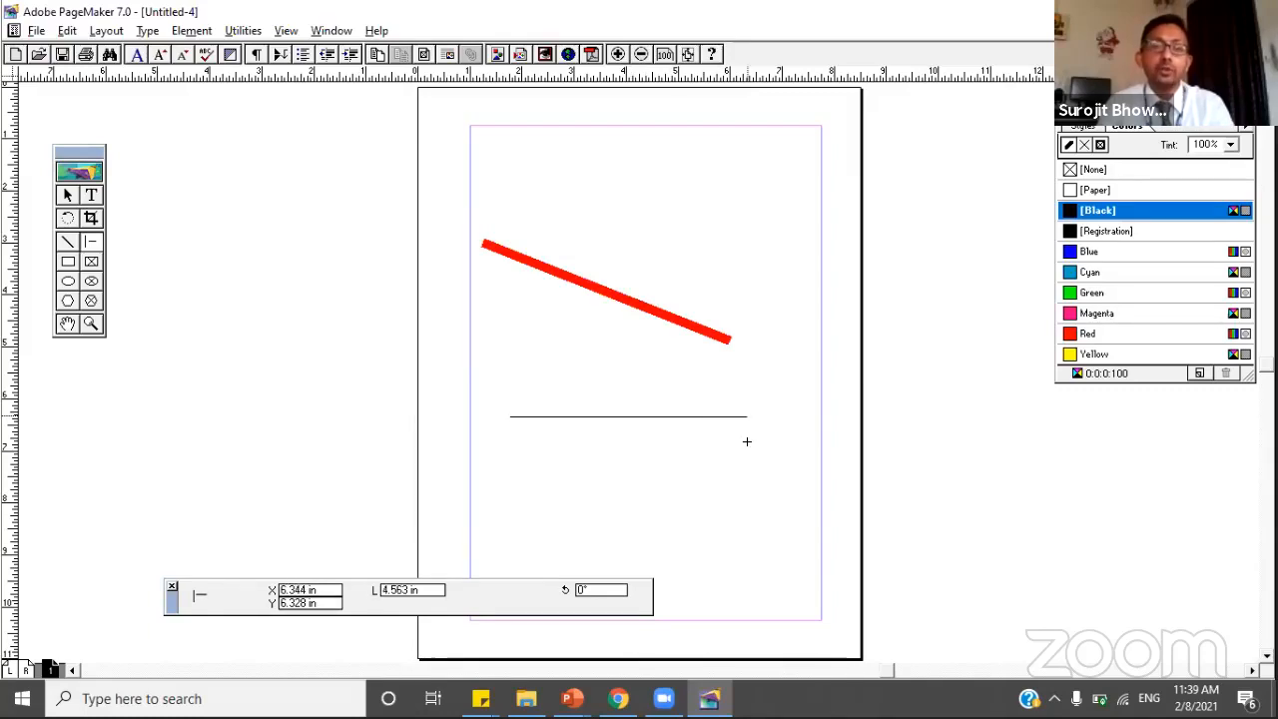
left_click_drag(747, 442, 747, 441)
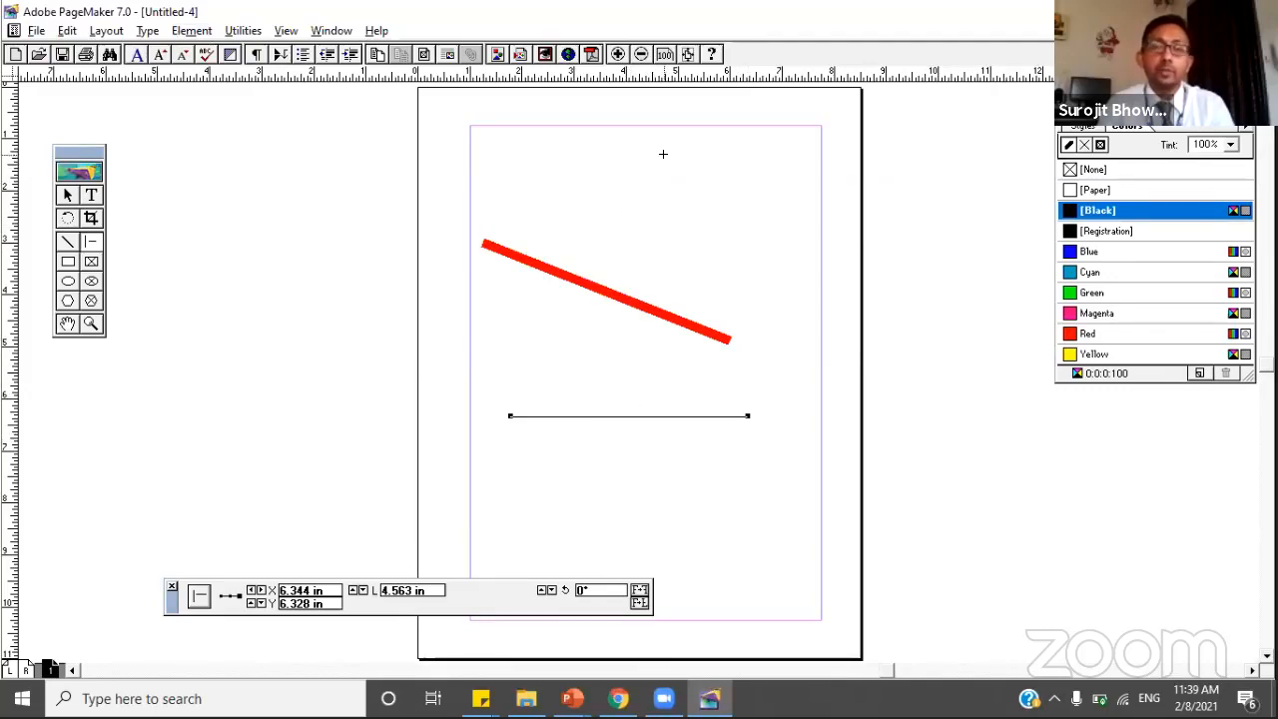
mouse_move(662, 154)
left_mouse_down()
mouse_move(689, 208)
mouse_move(699, 297)
mouse_move(685, 269)
mouse_move(742, 227)
mouse_move(756, 174)
mouse_move(685, 249)
mouse_move(699, 277)
left_mouse_up()
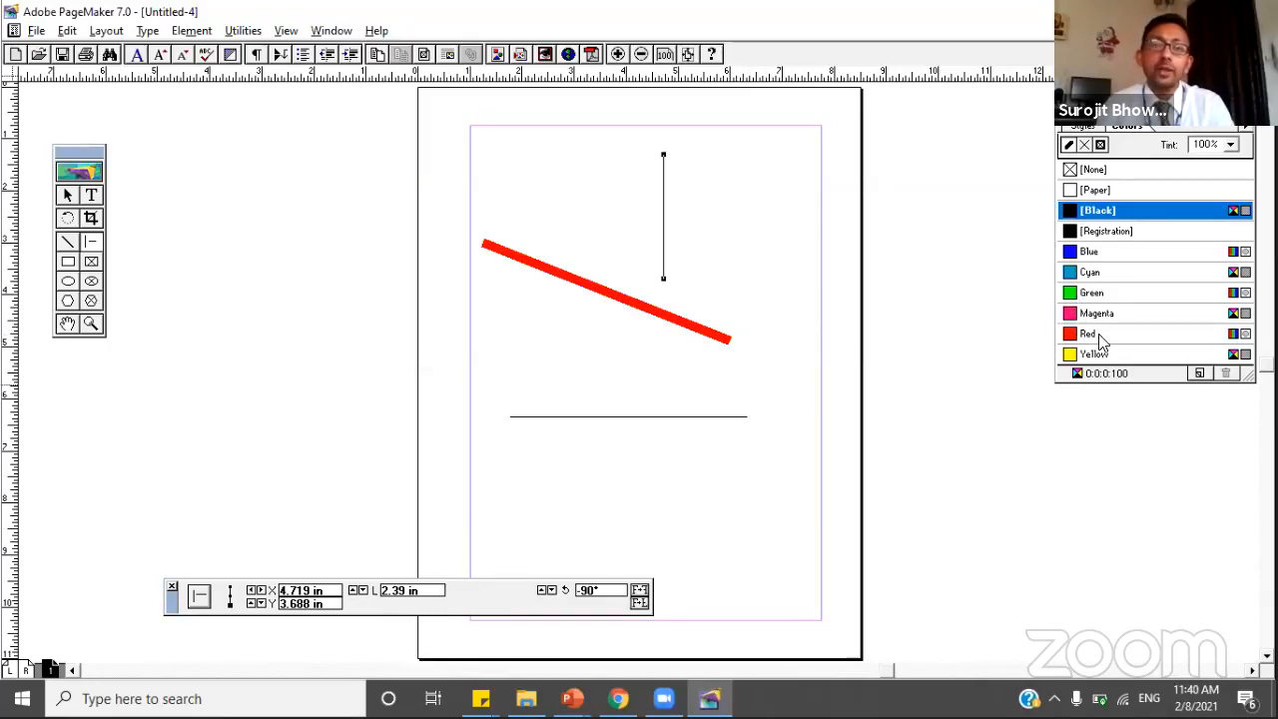
- Colour the vertical line cyan and give it the 4pt square-dotted stroke
left_click(1091, 273)
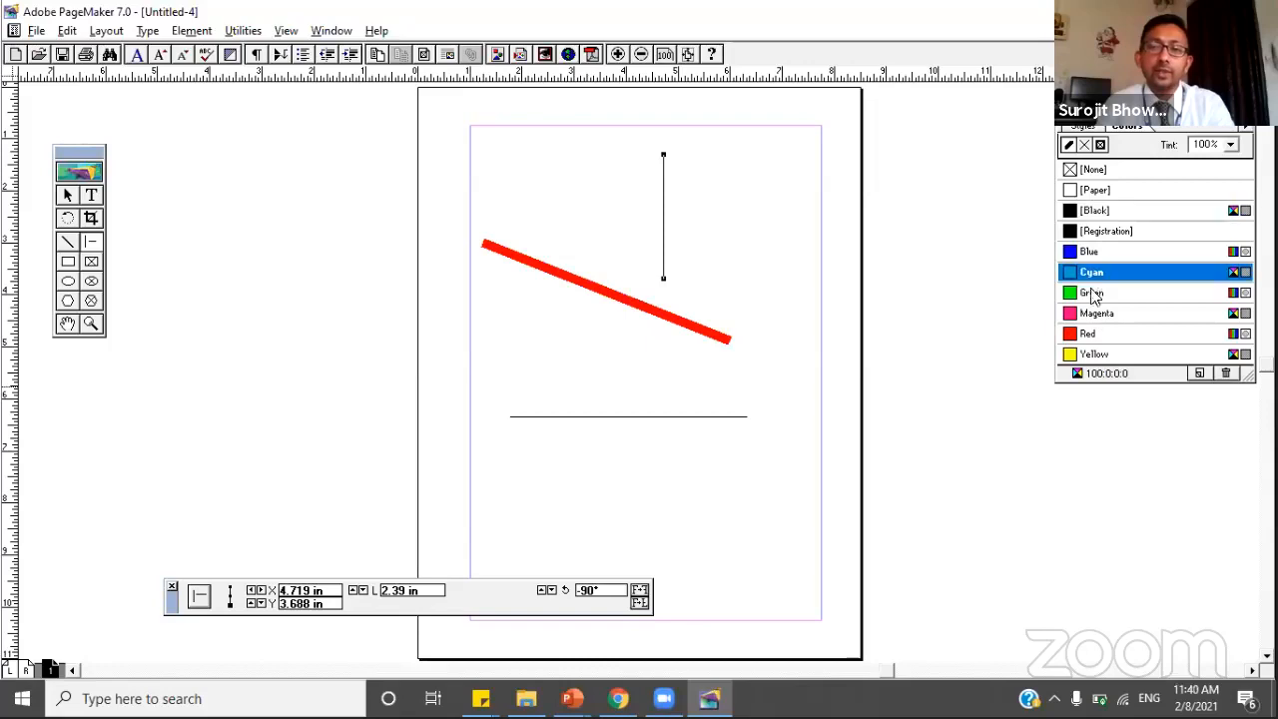
left_click(196, 31)
mouse_move(226, 74)
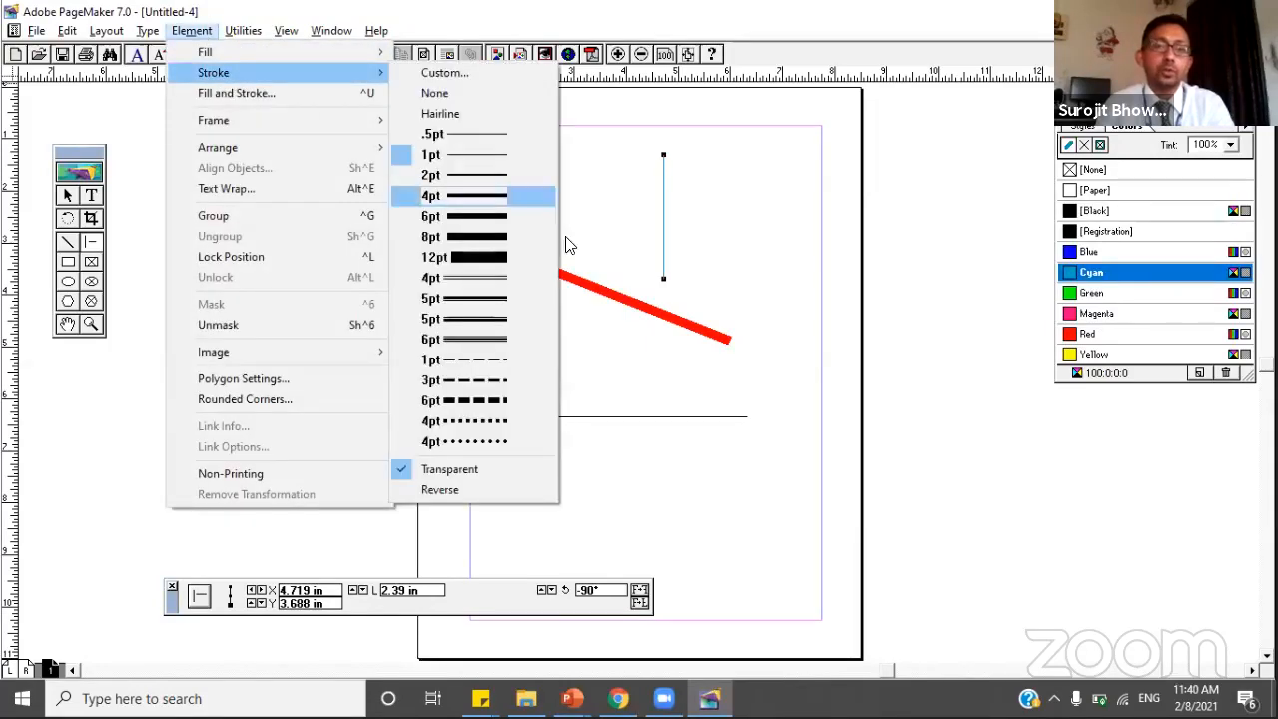
left_click(499, 421)
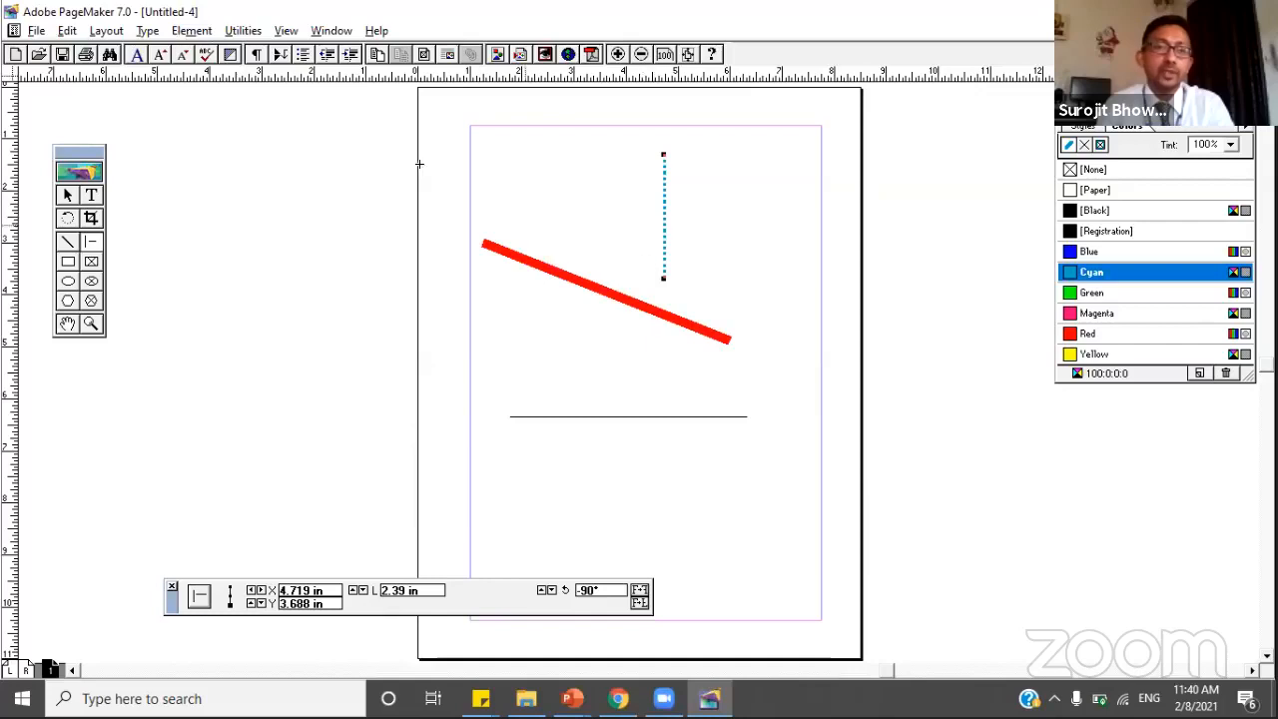
- Move and lengthen the dotted vertical line to about 3.5 in so it crosses the red line, and deselect it
left_click(67, 194)
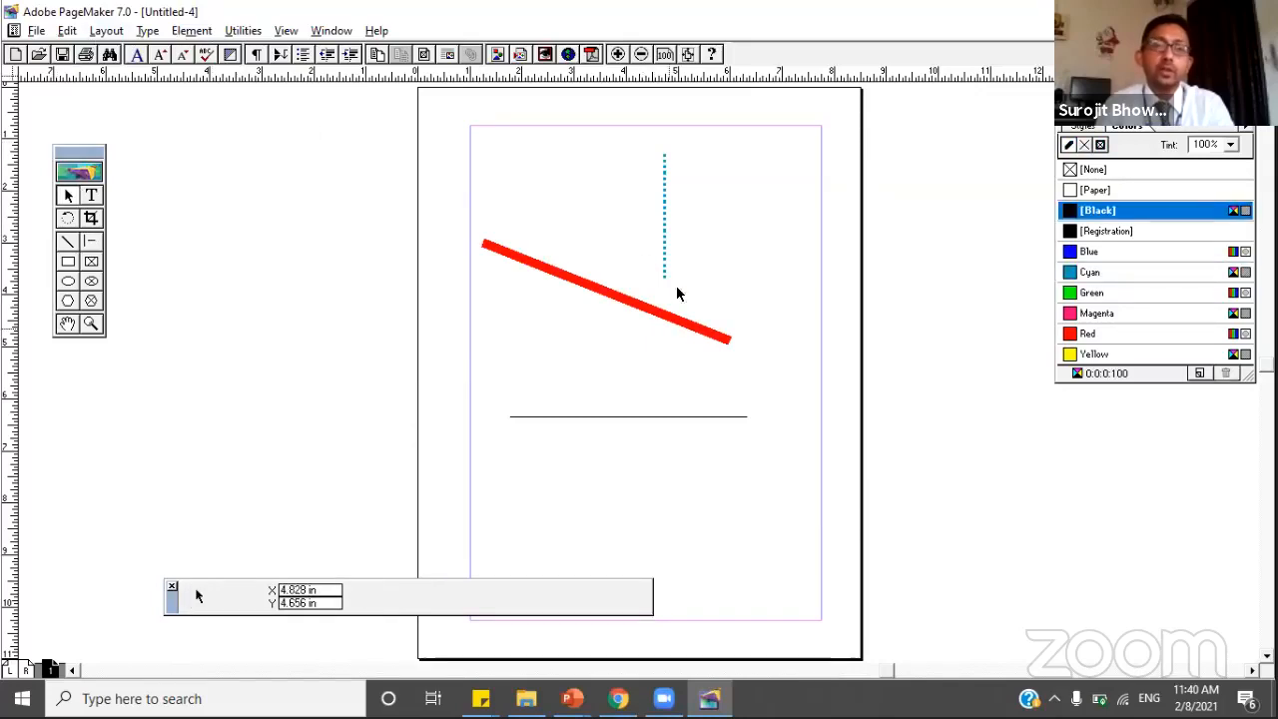
left_click(664, 250)
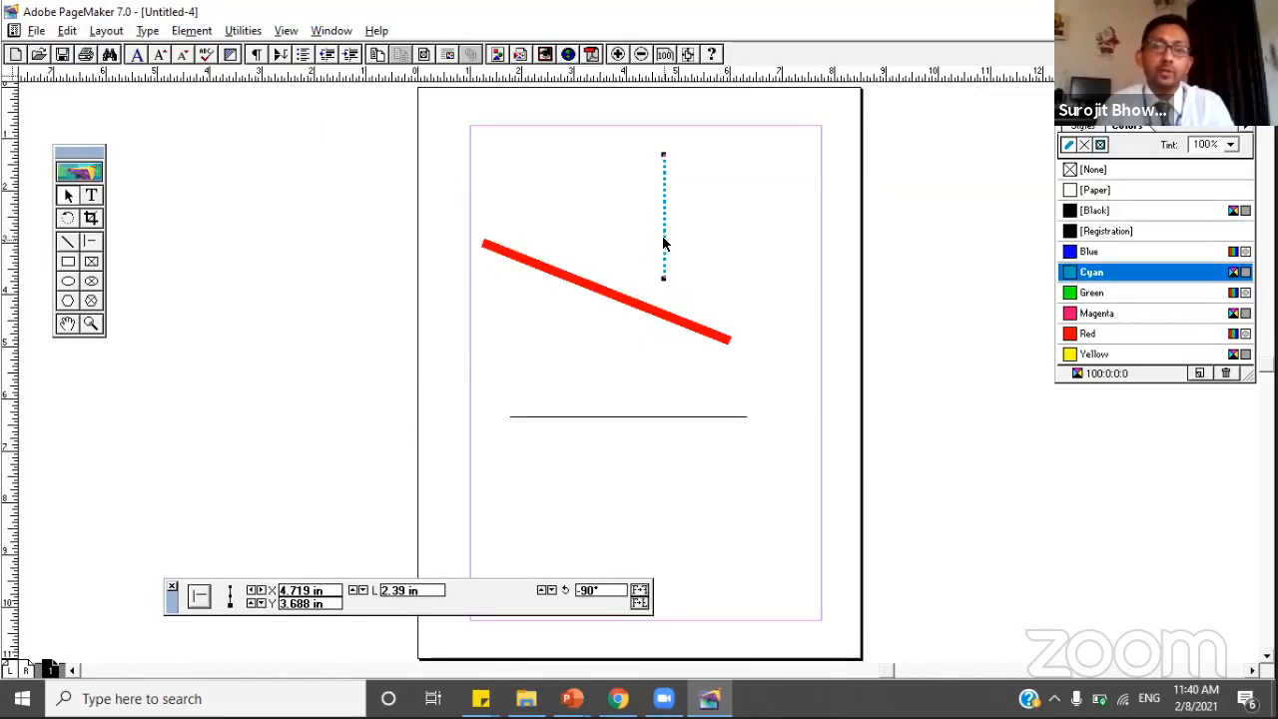
left_click_drag(664, 242, 620, 391)
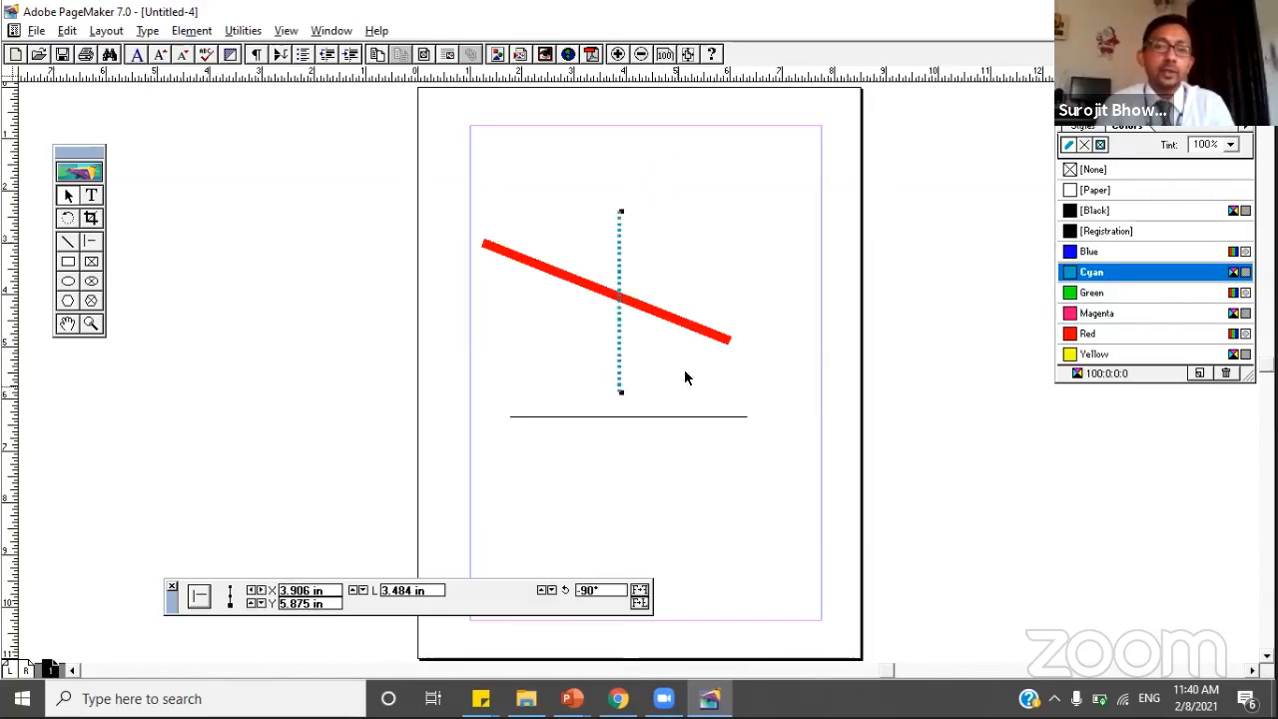
left_click(686, 274)
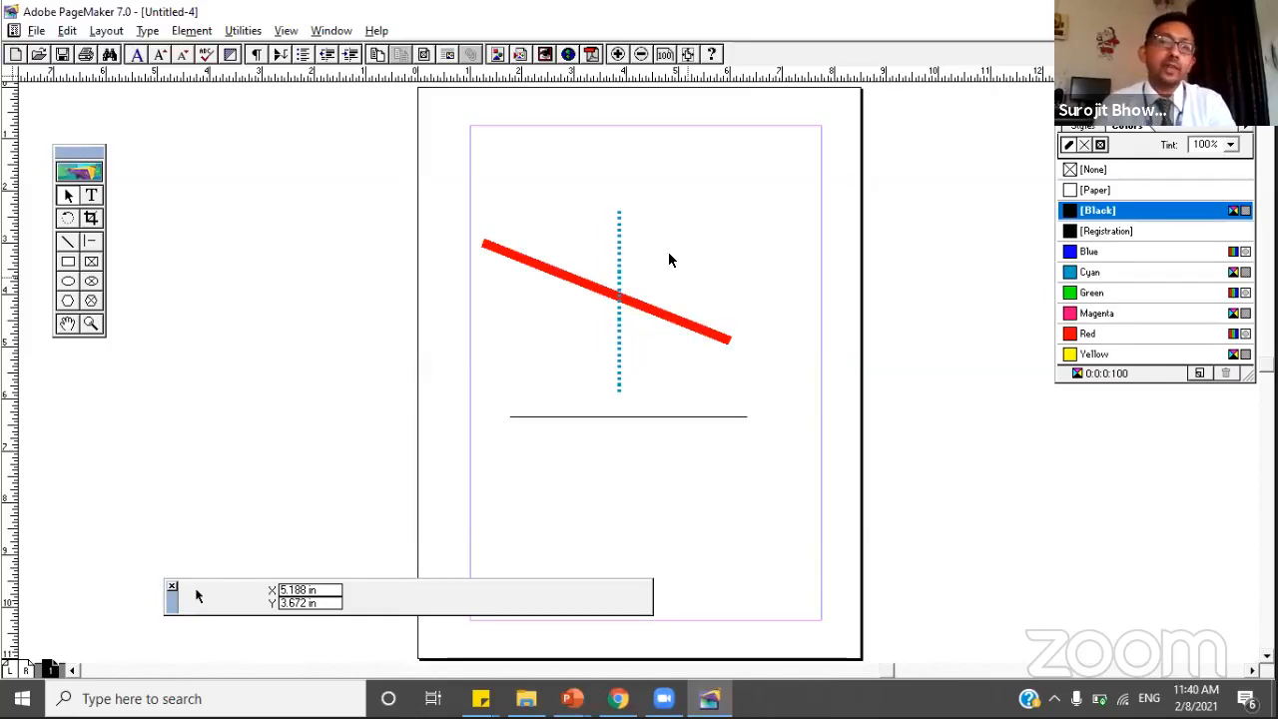
left_click(37, 30)
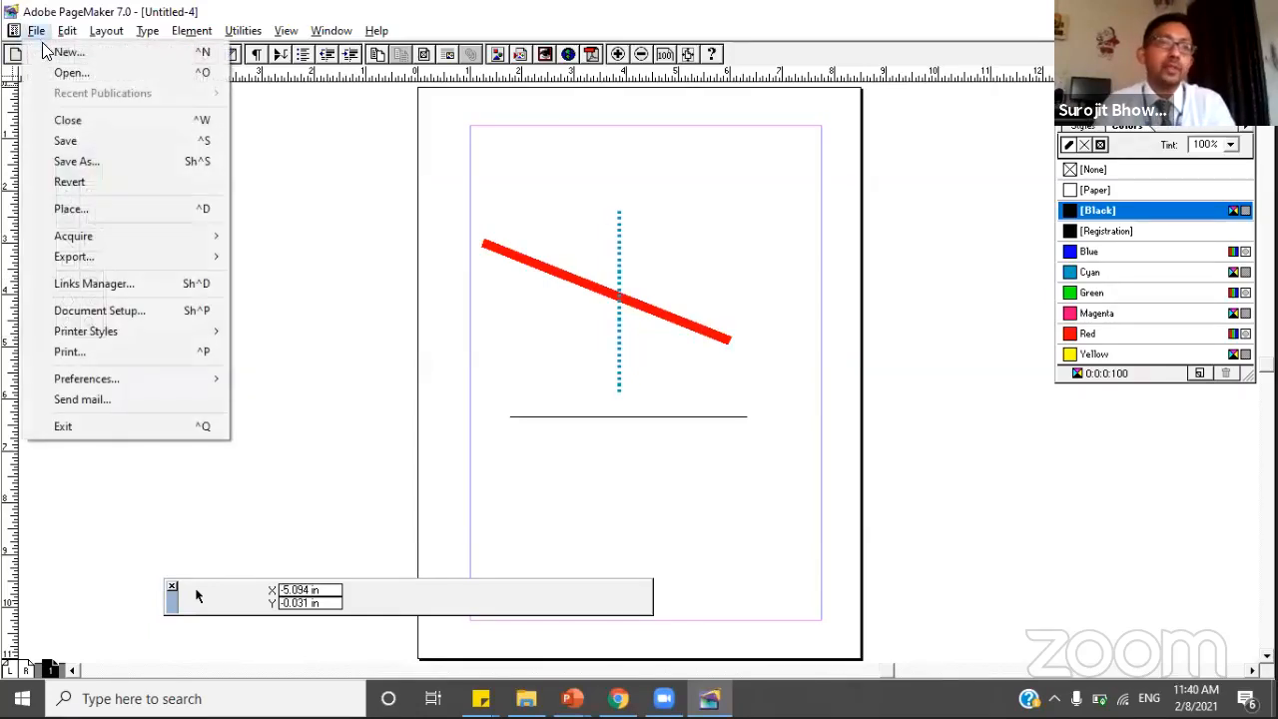
left_click(81, 142)
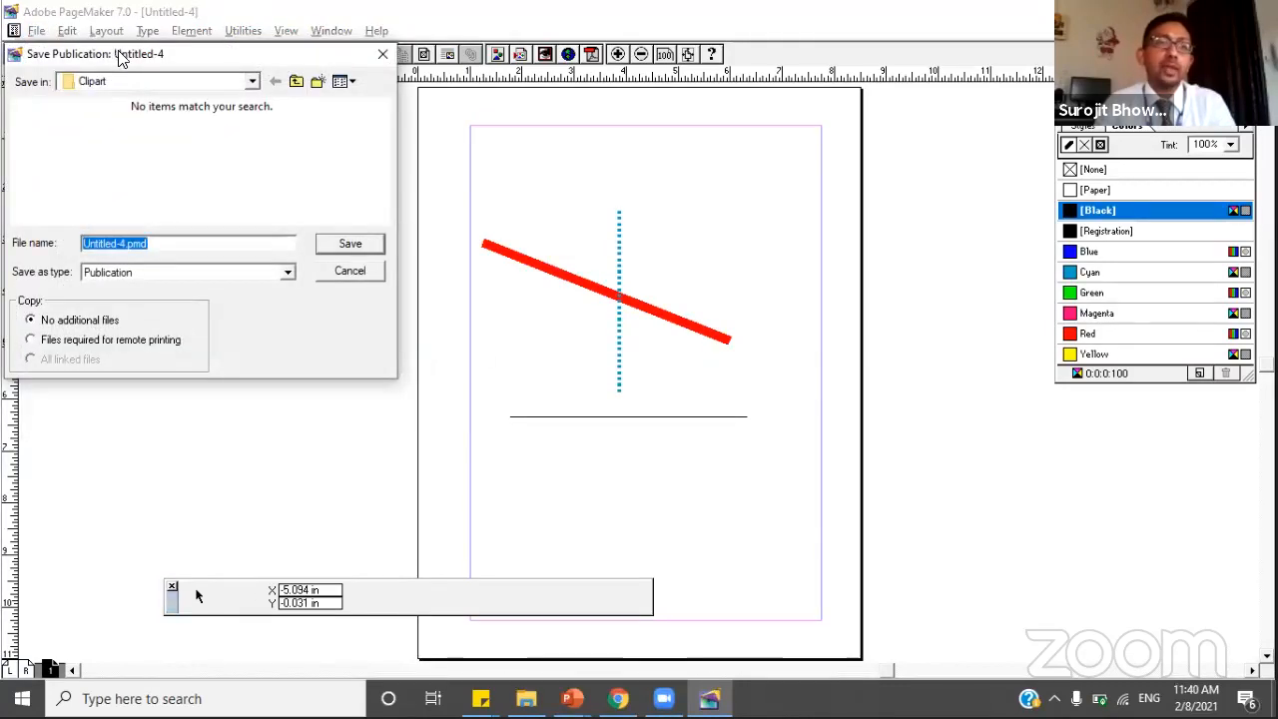
left_click_drag(117, 58, 434, 219)
left_click(566, 248)
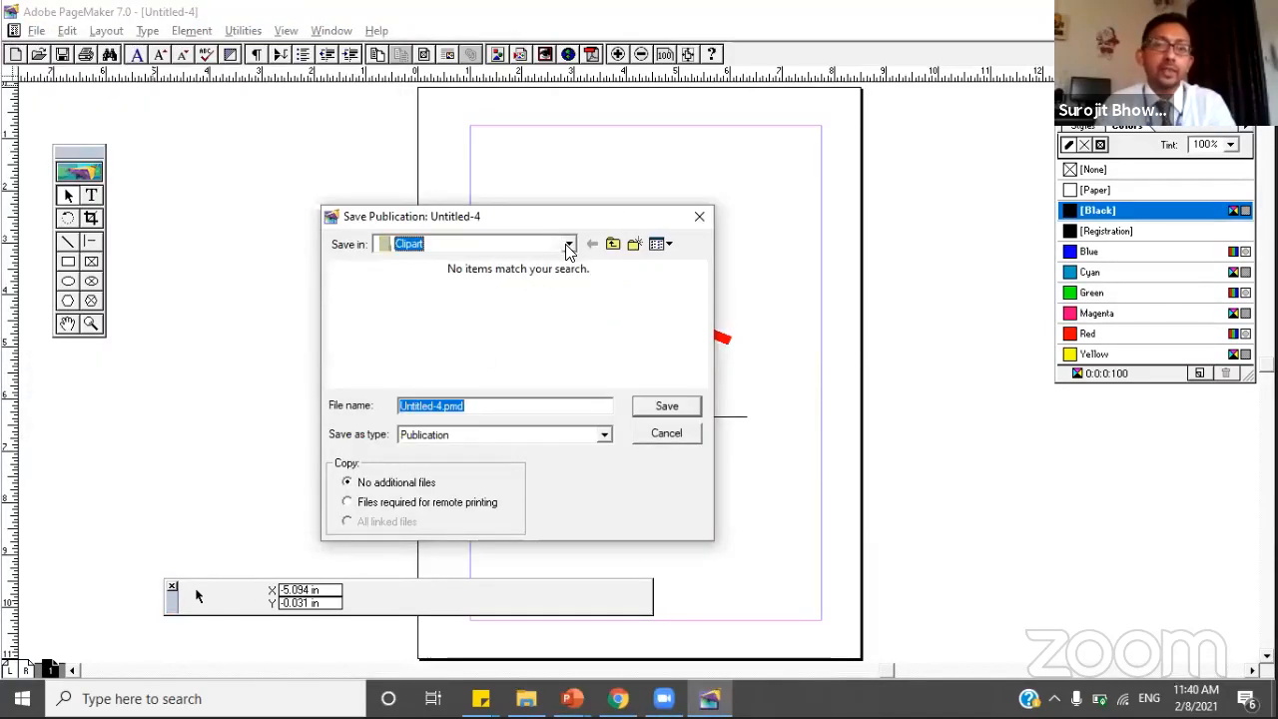
left_click(567, 246)
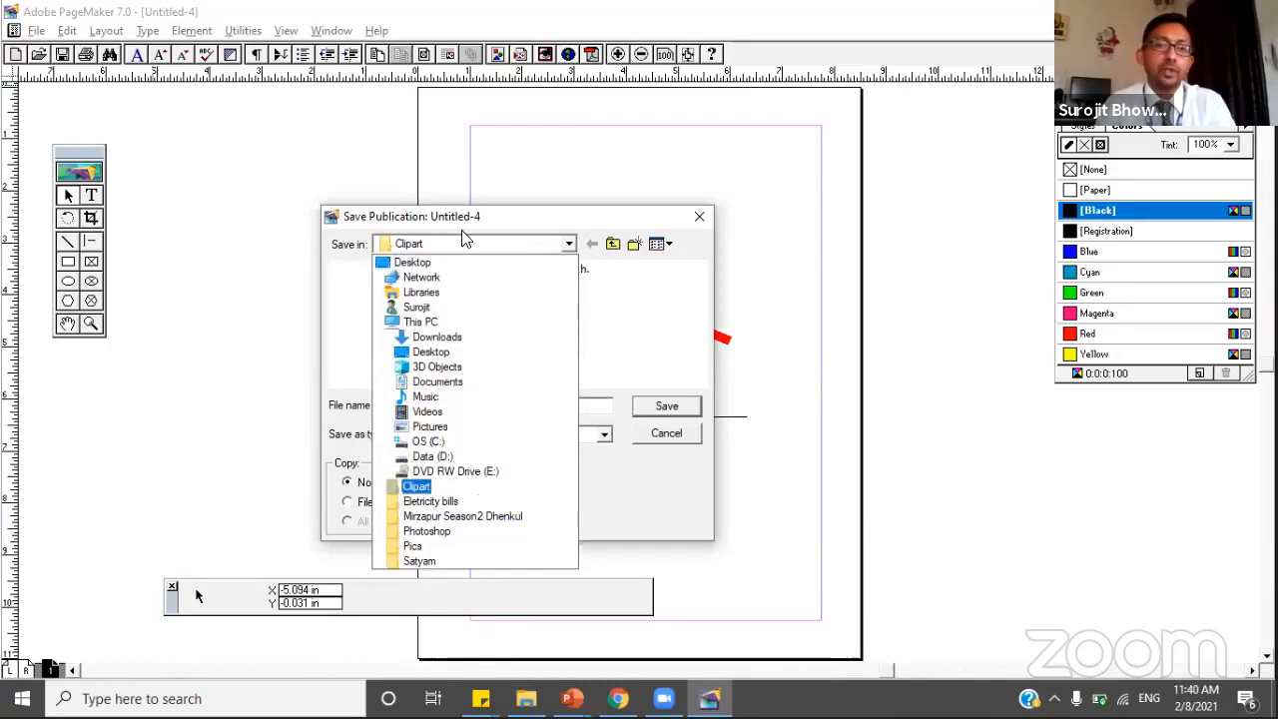
left_click(428, 263)
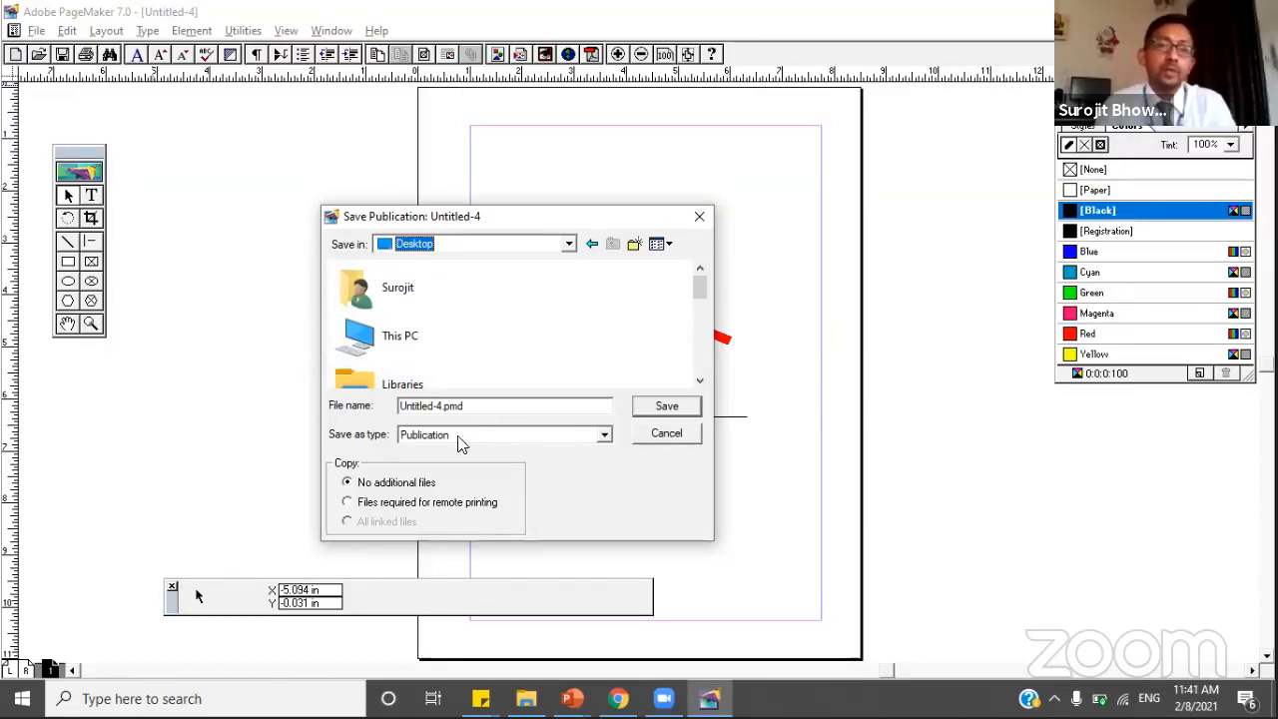
left_click(603, 442)
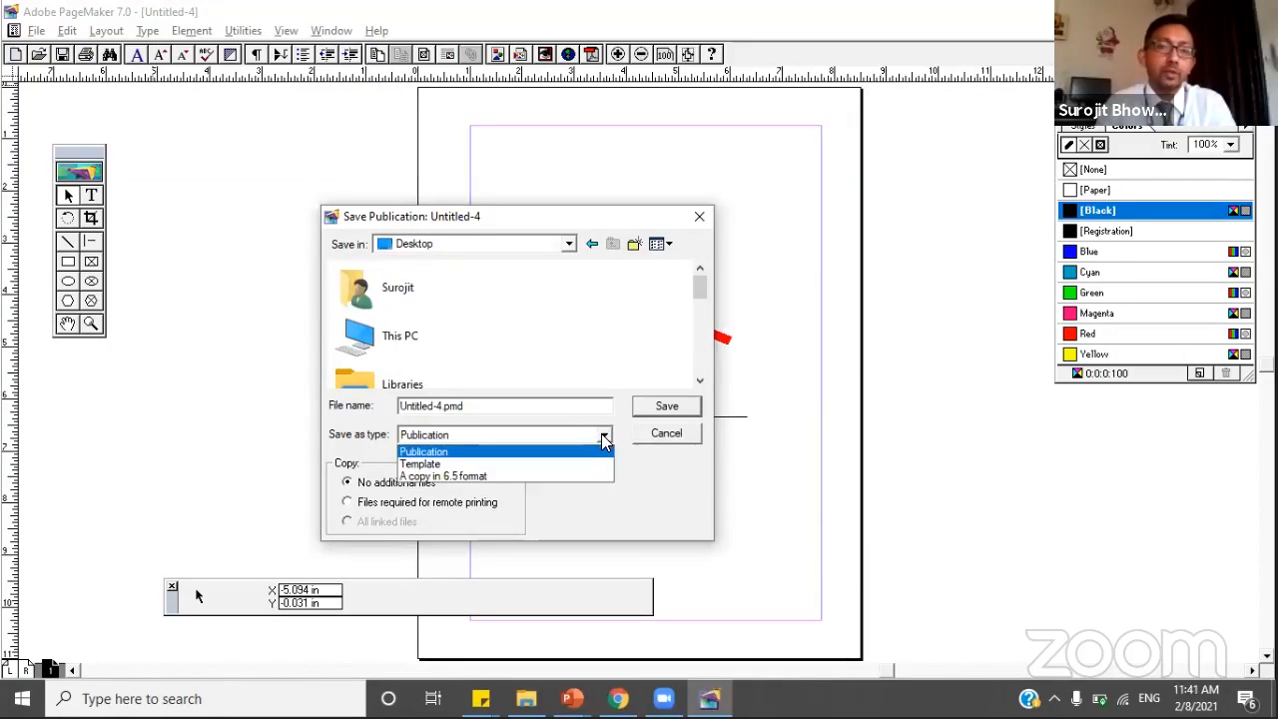
left_click(603, 442)
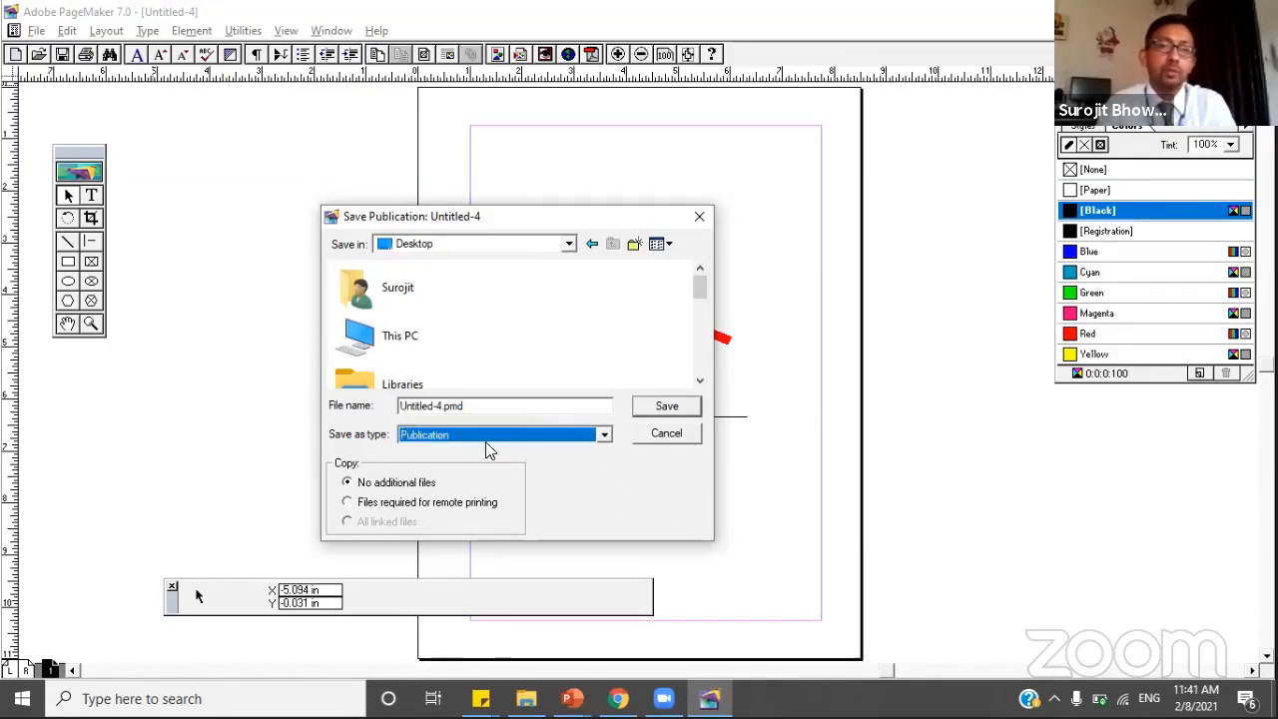
left_click(493, 405)
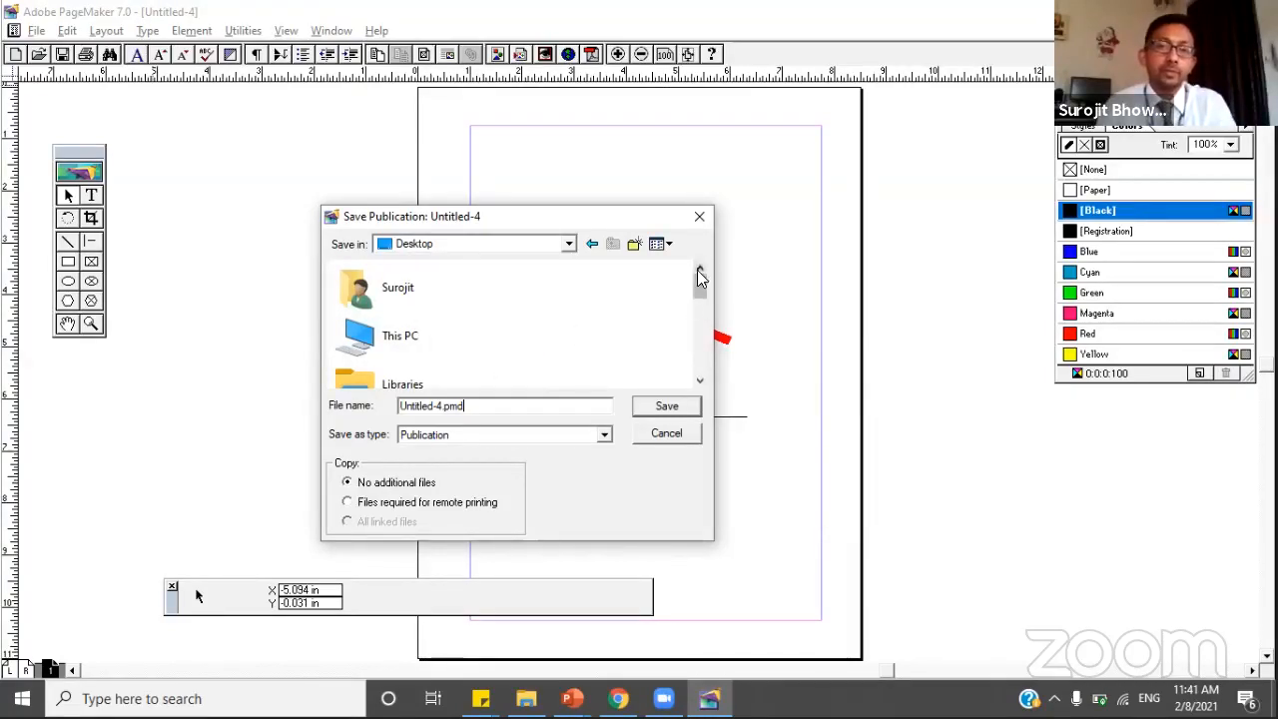
left_click(696, 219)
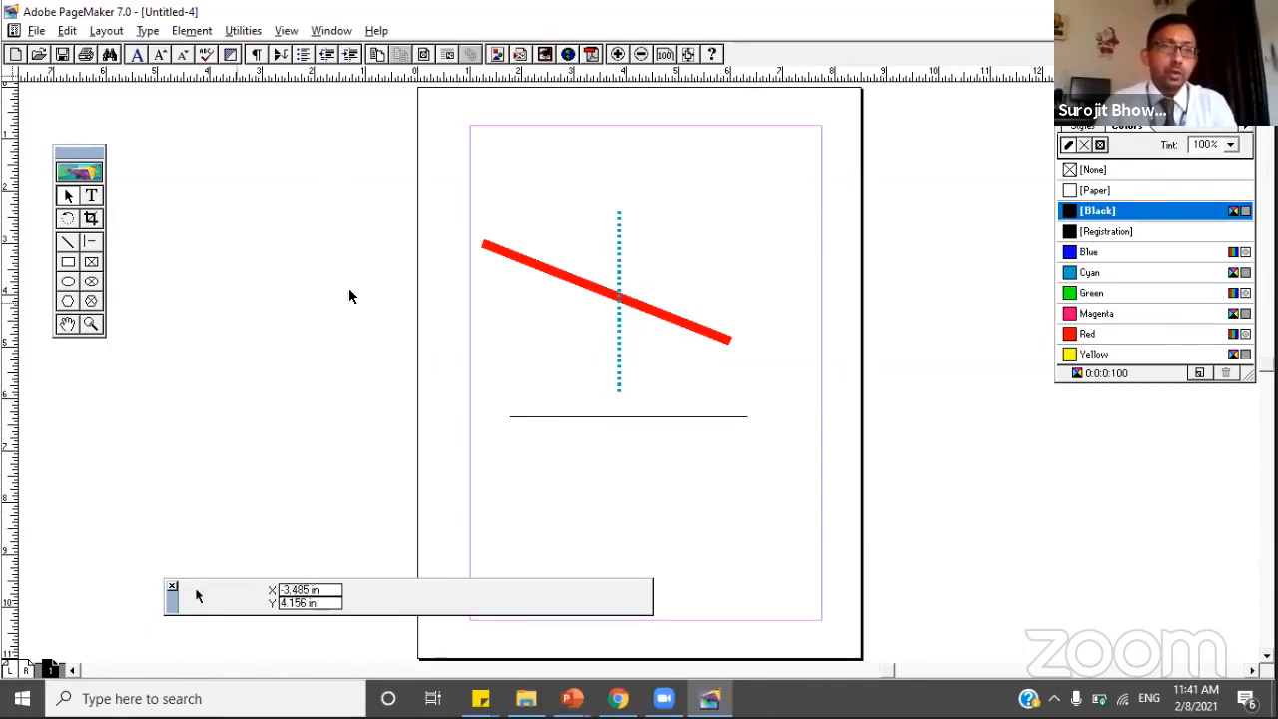
- Add the text "This is a text tool" at the page's left margin above the red line
left_click(92, 195)
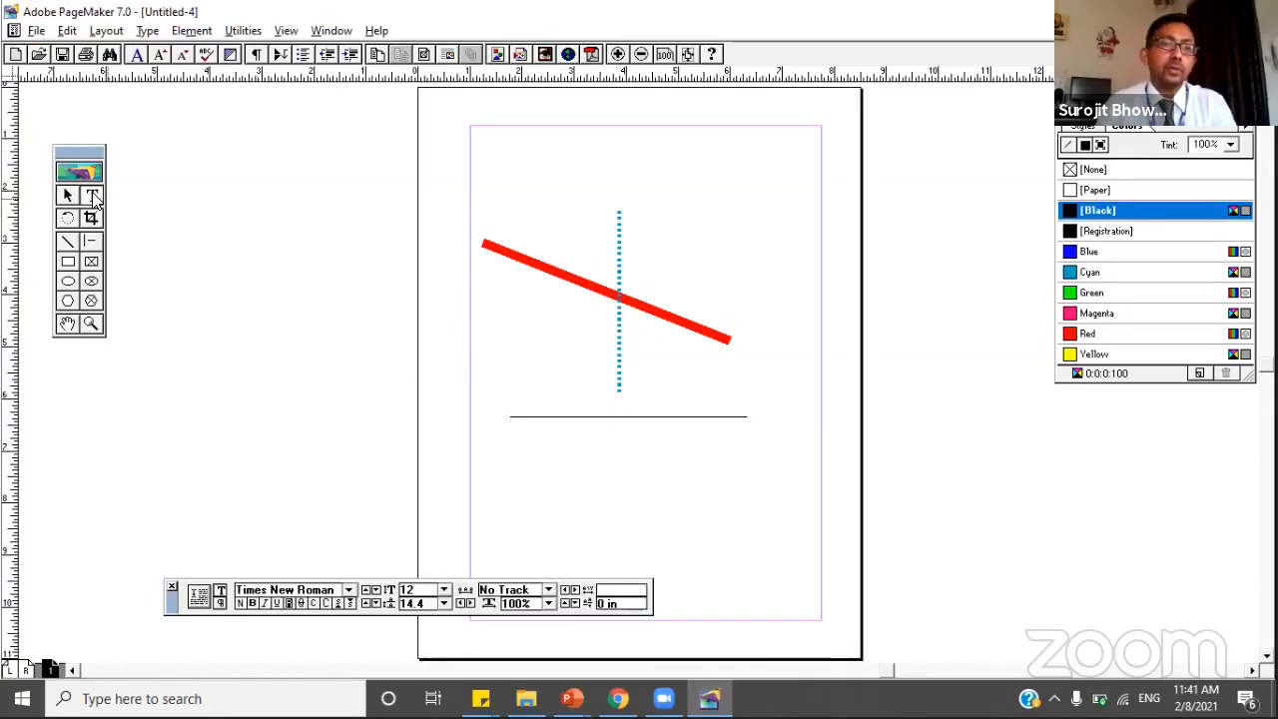
left_click(489, 162)
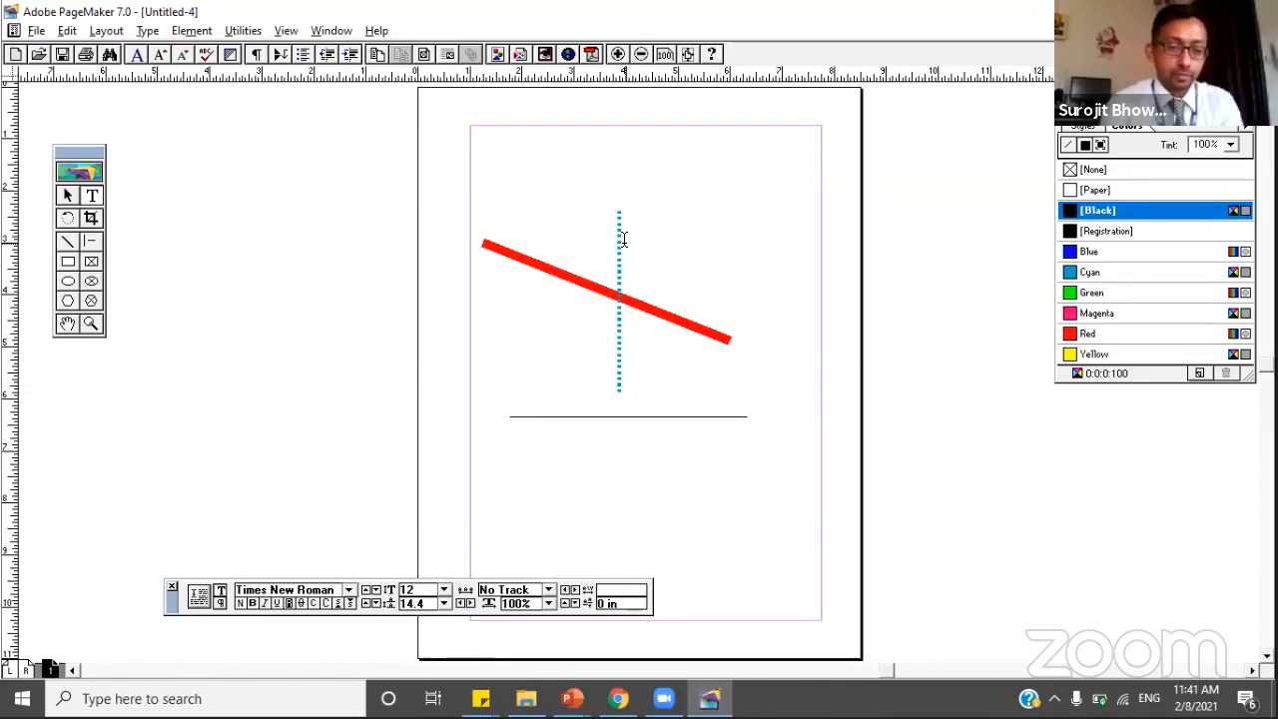
type("This a")
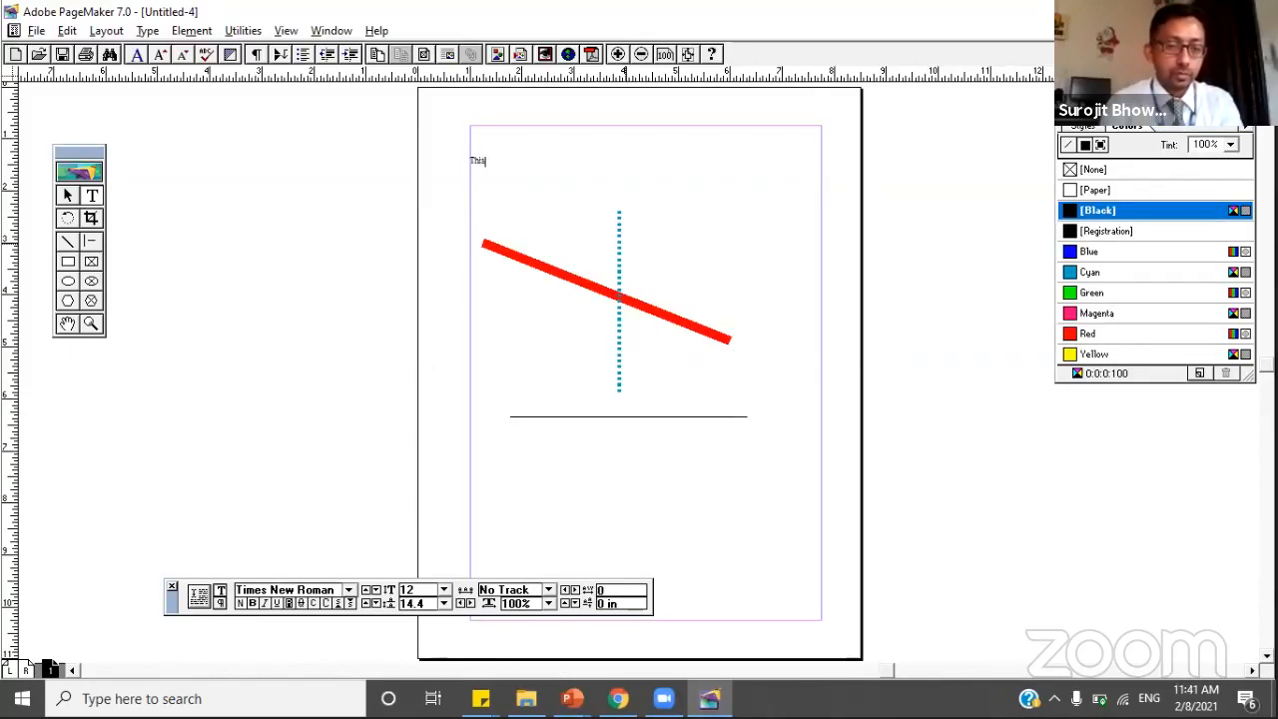
key("BackSpace")
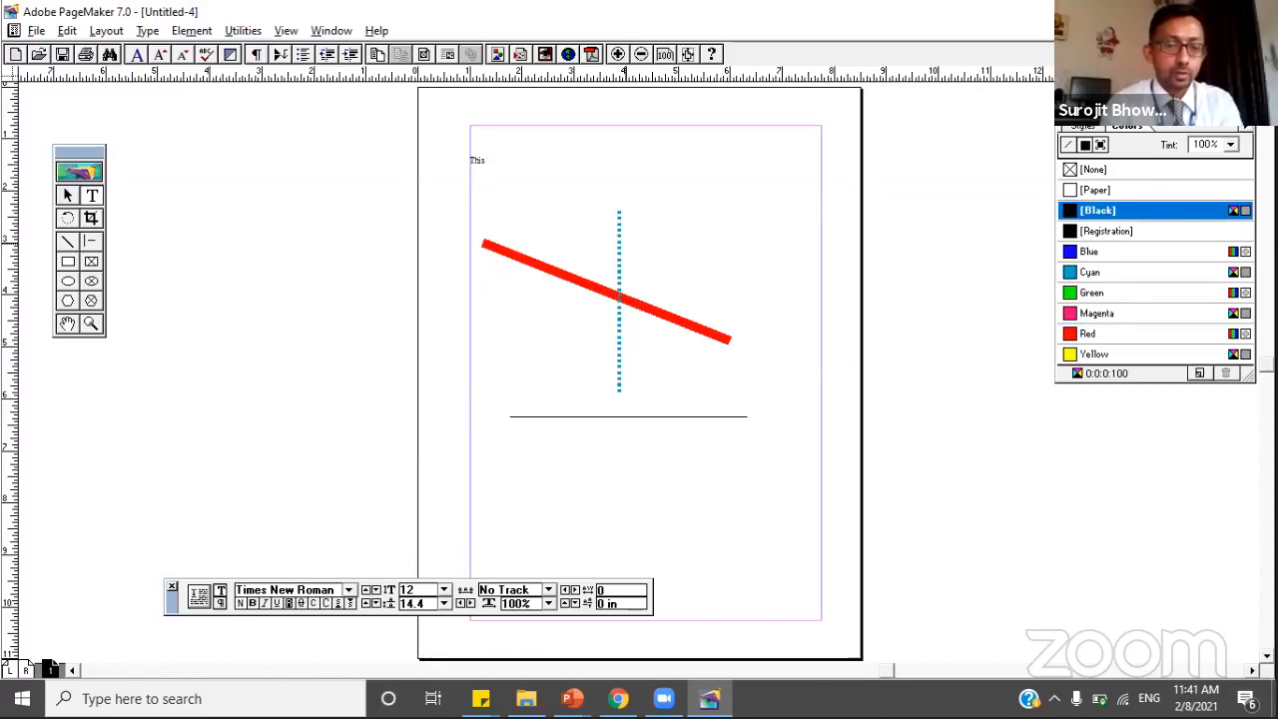
type("is a te")
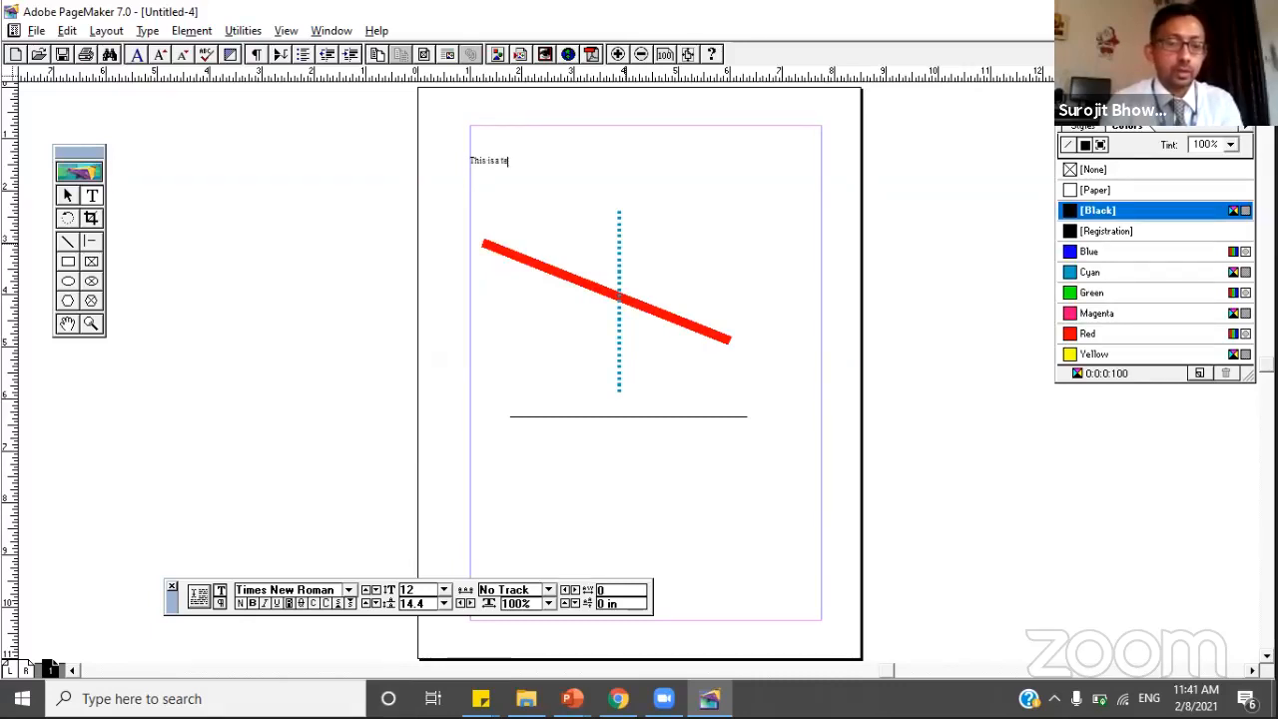
type("st toll")
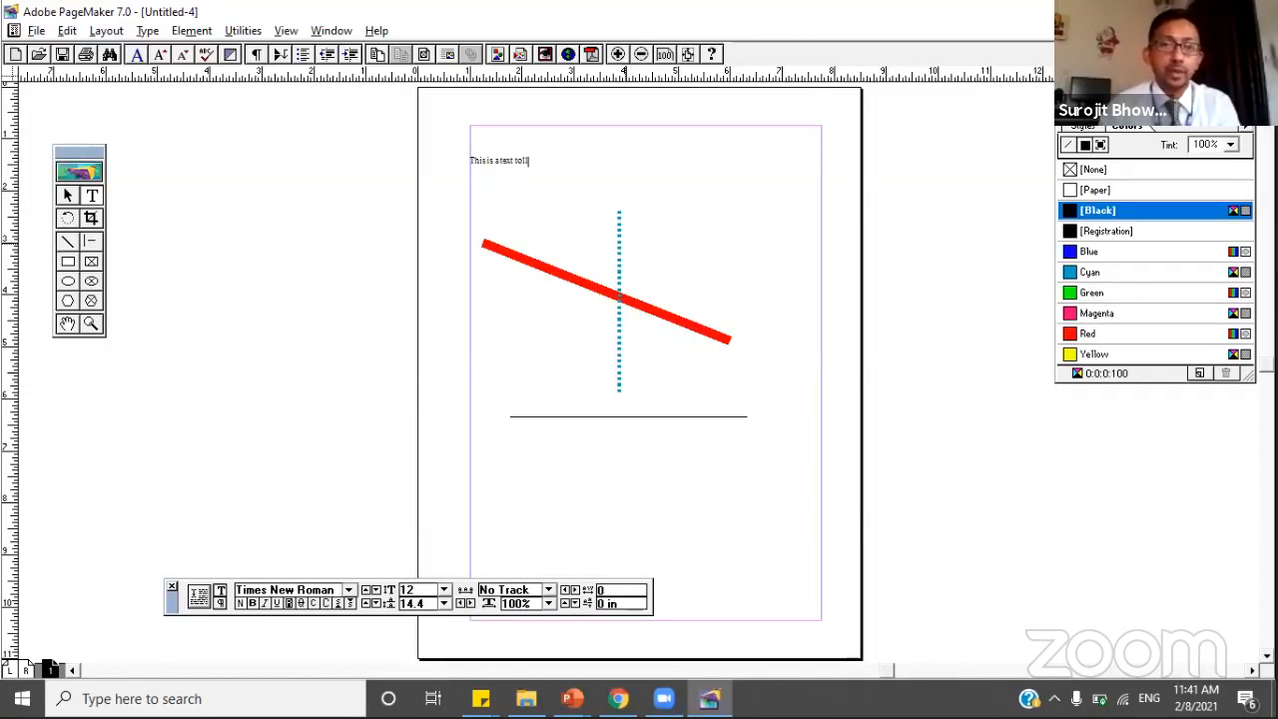
key("BackSpace")
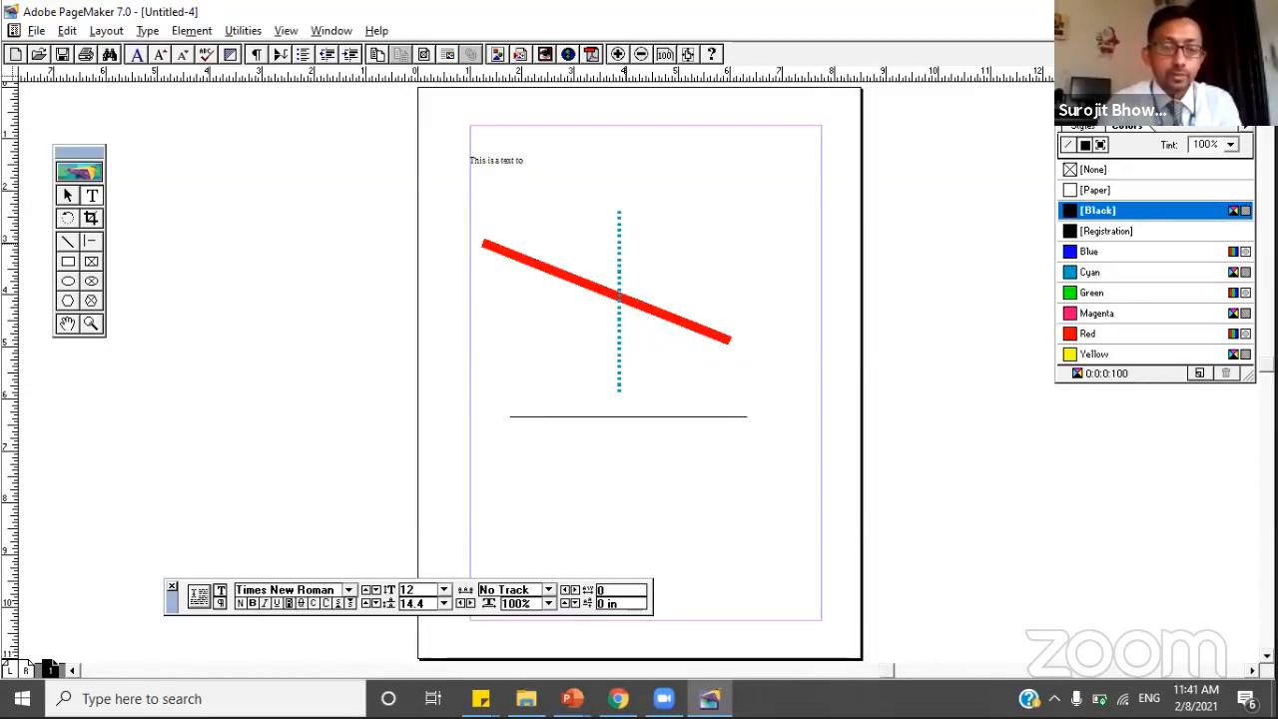
type("ol")
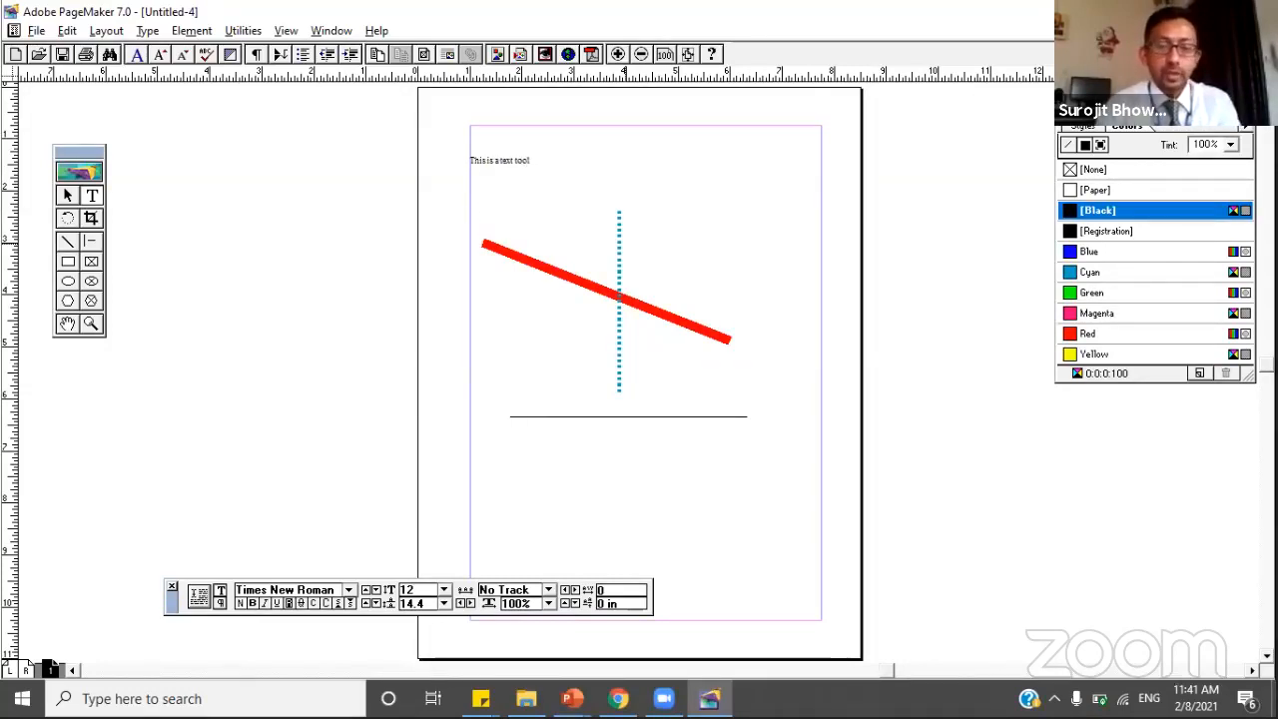
- Set the whole "This is a text tool" line to 30 pt, colour it green, and deselect it
key("ctrl+a")
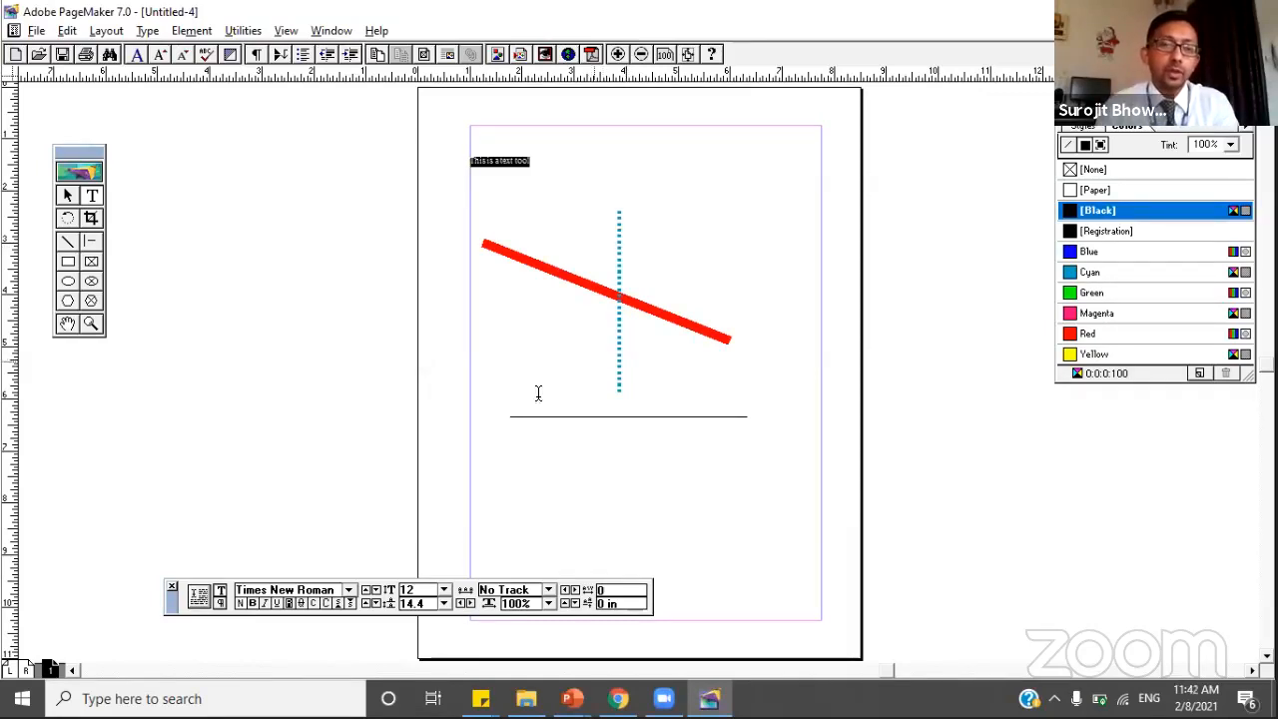
left_click(151, 30)
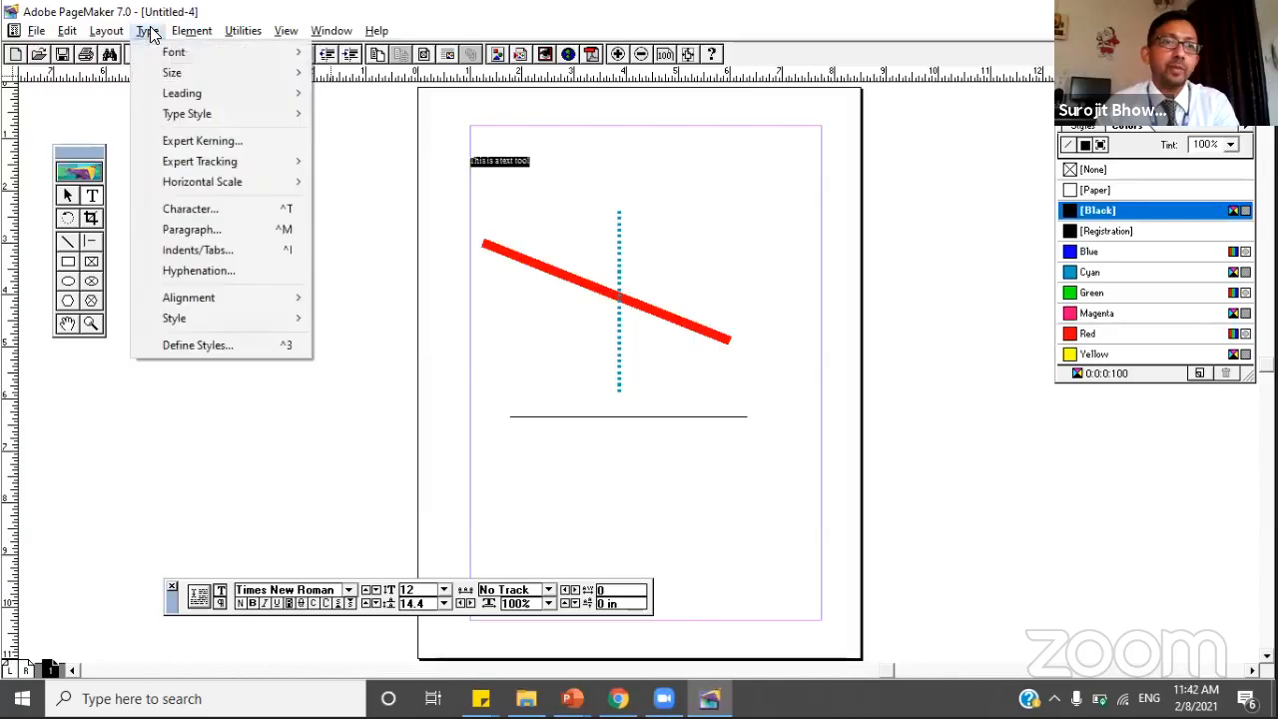
mouse_move(170, 52)
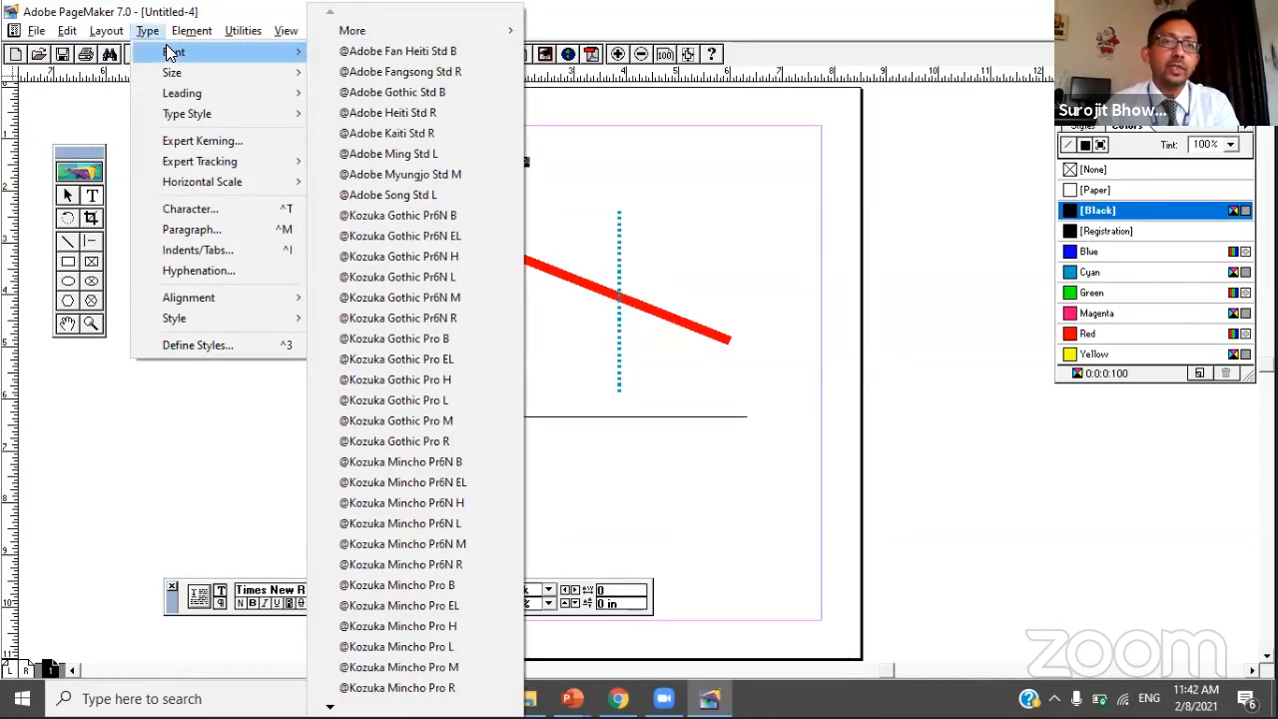
mouse_move(186, 73)
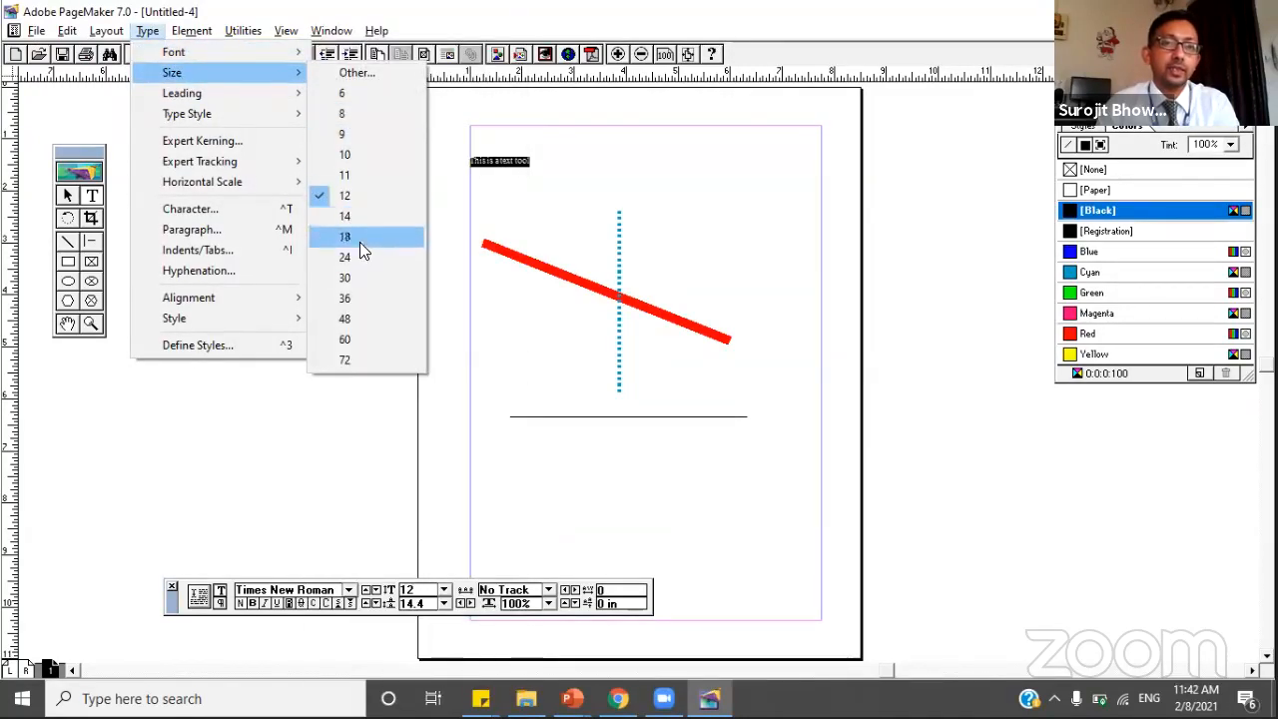
left_click(352, 277)
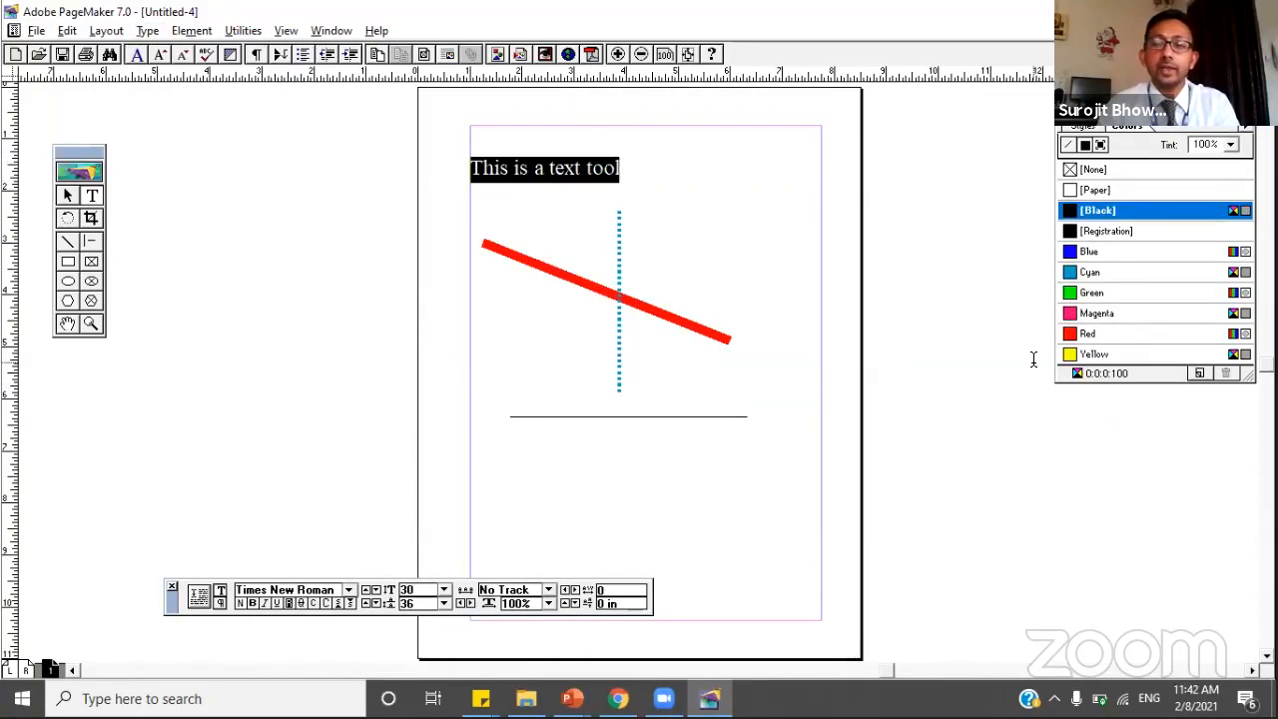
left_click(1088, 293)
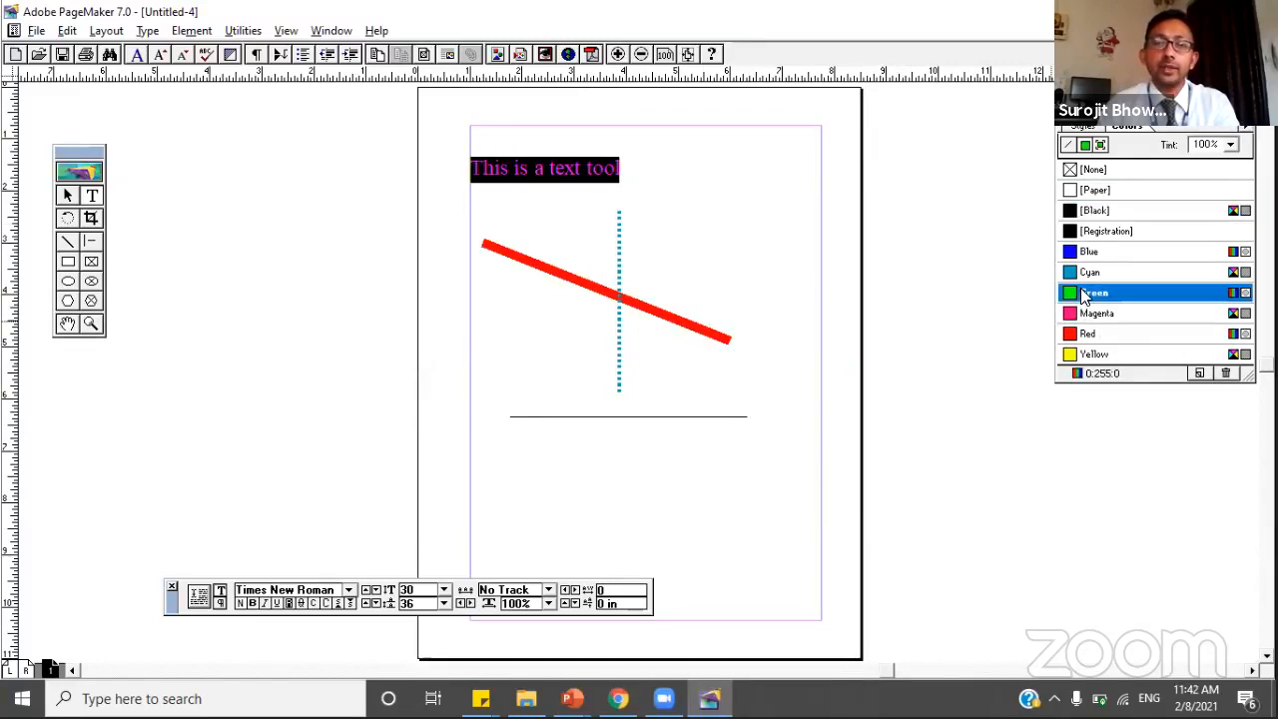
left_click(621, 176)
left_click_drag(623, 175, 470, 120)
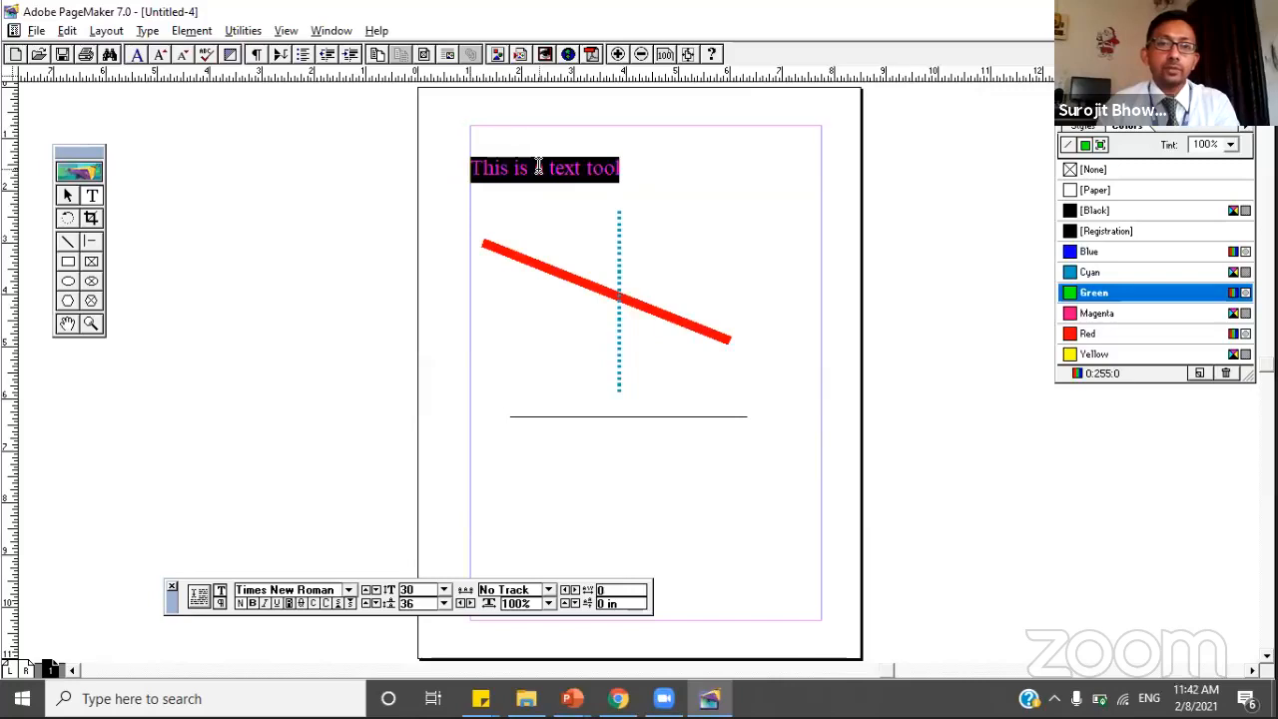
left_click(669, 242)
left_click_drag(627, 170, 502, 129)
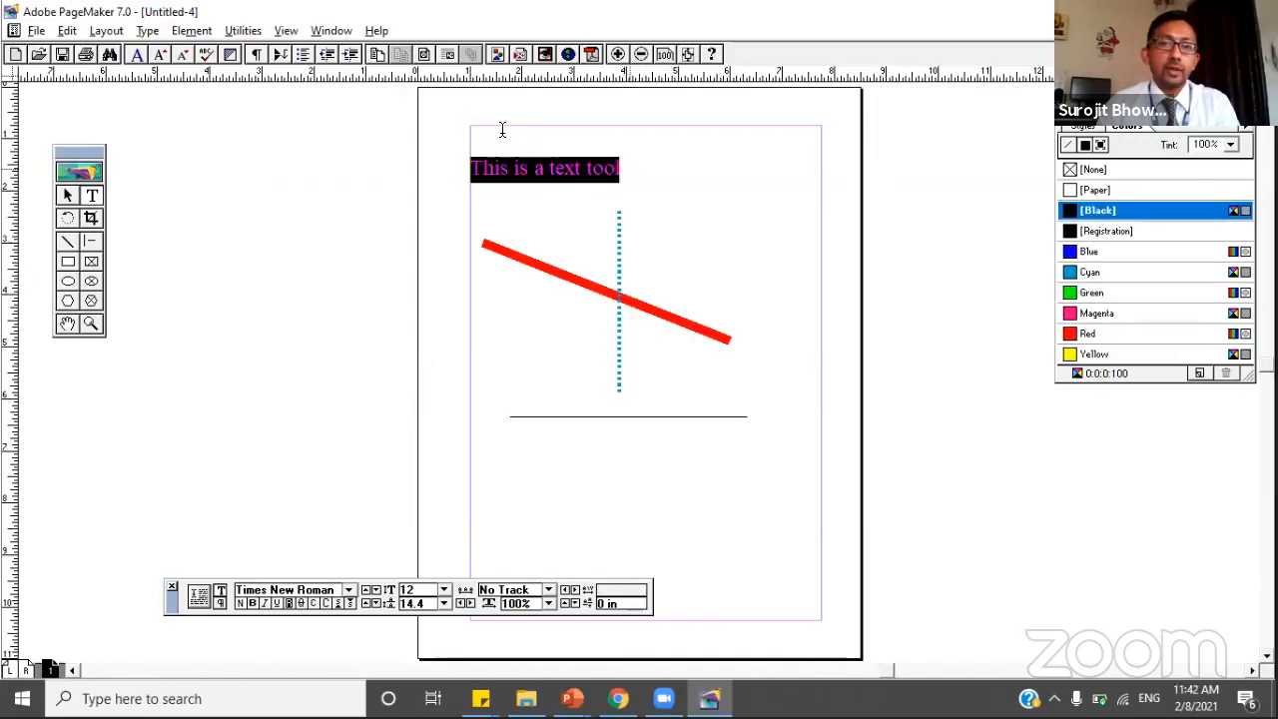
left_click(604, 167)
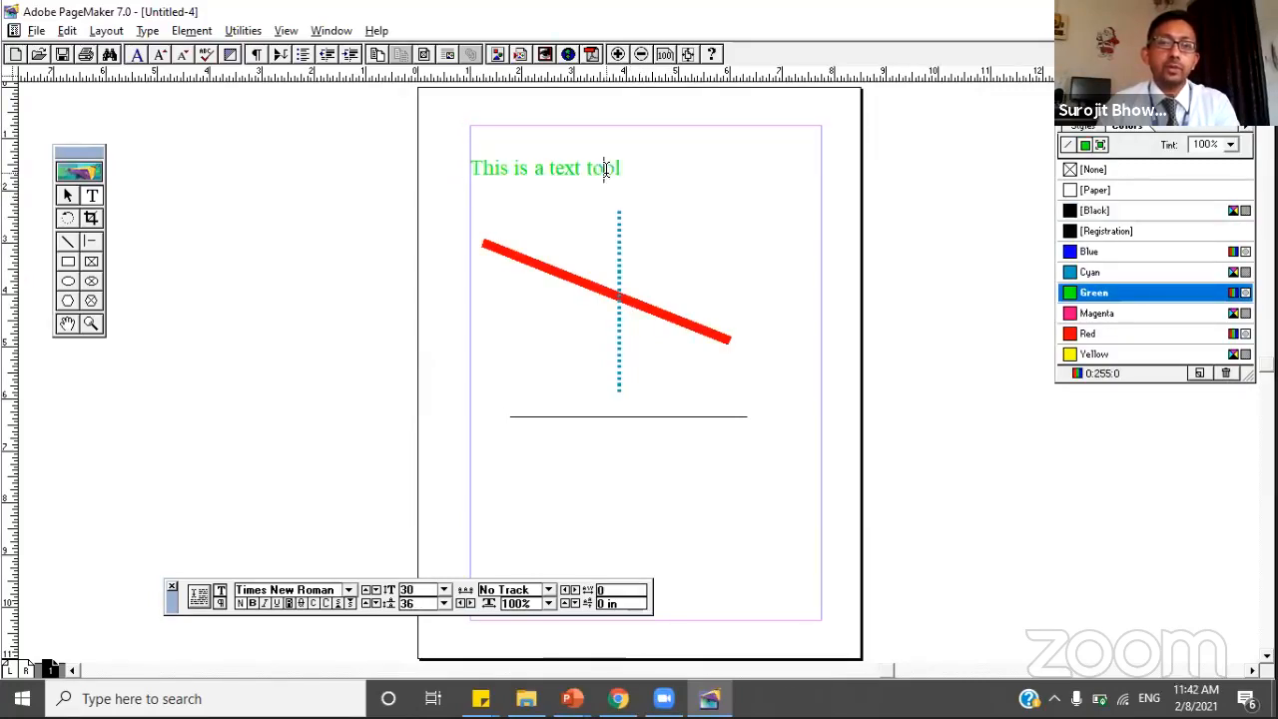
- Narrow the green text block to about 2.4 in wide from its lower right corner, and deselect it
left_click(67, 195)
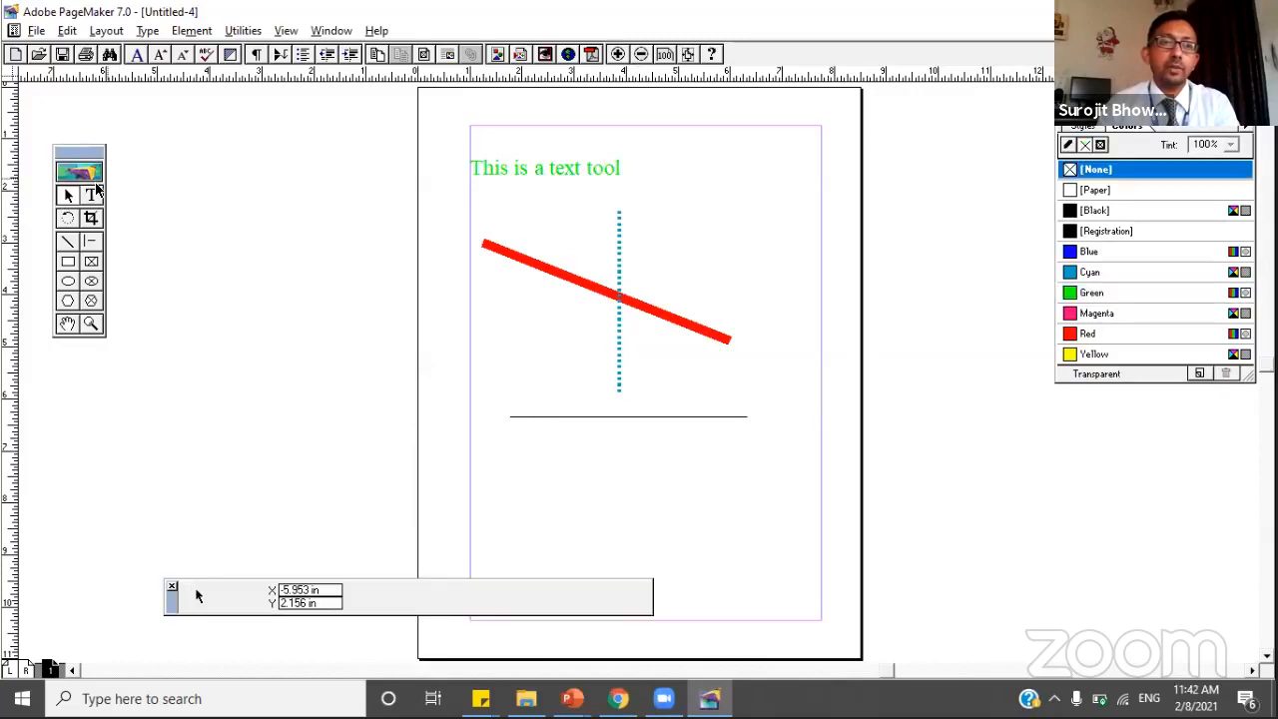
left_click(547, 173)
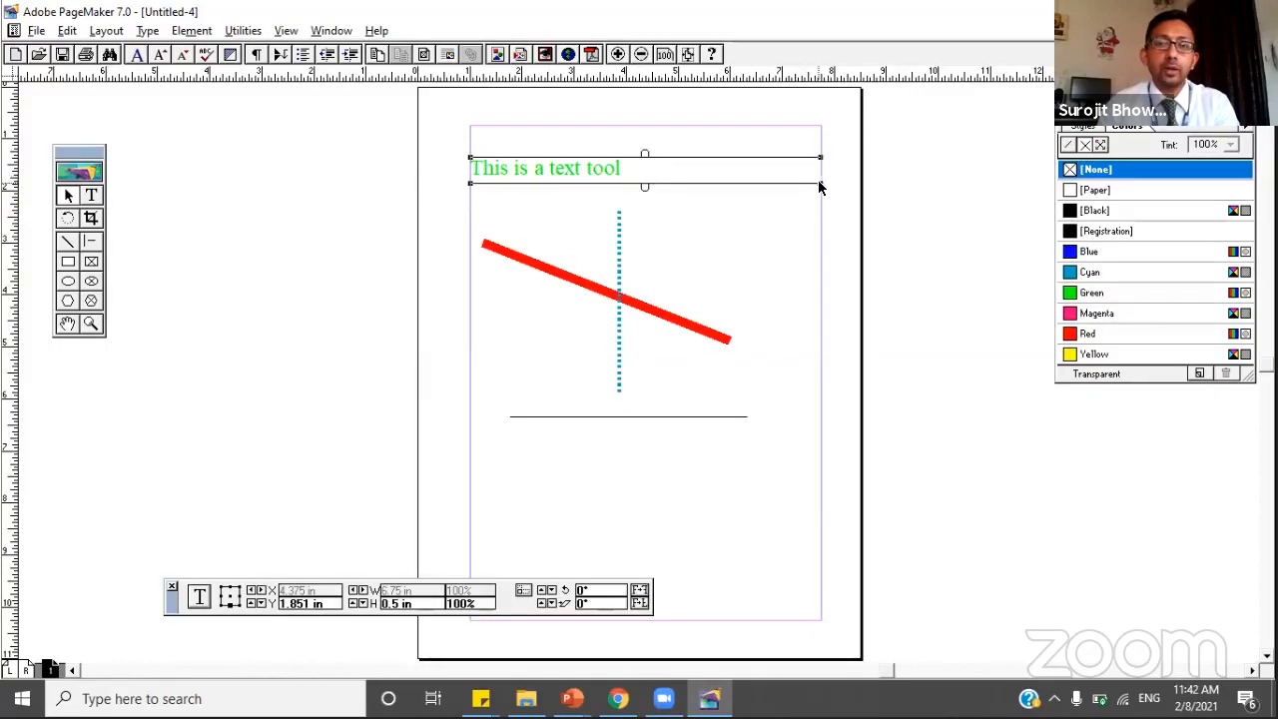
left_click(820, 185)
left_click_drag(820, 186, 533, 211)
left_click(558, 154)
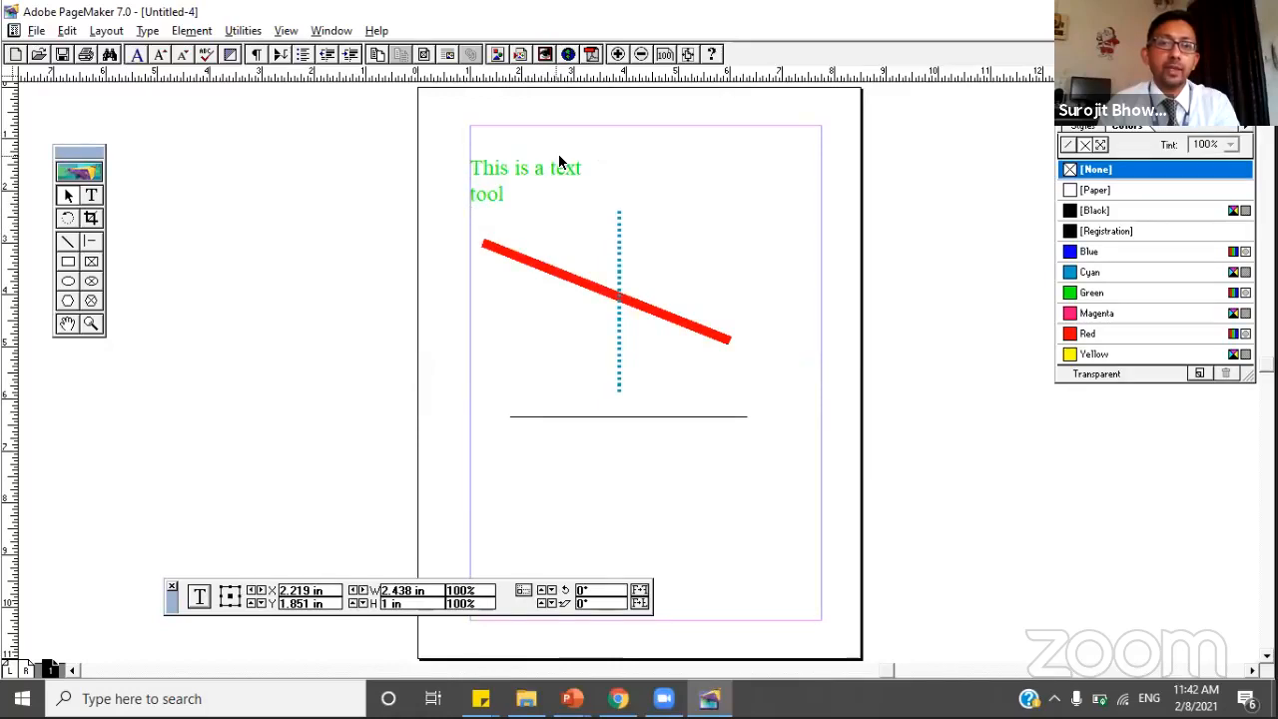
- Widen the green text block to about 6 in from its upper right corner
left_click(536, 163)
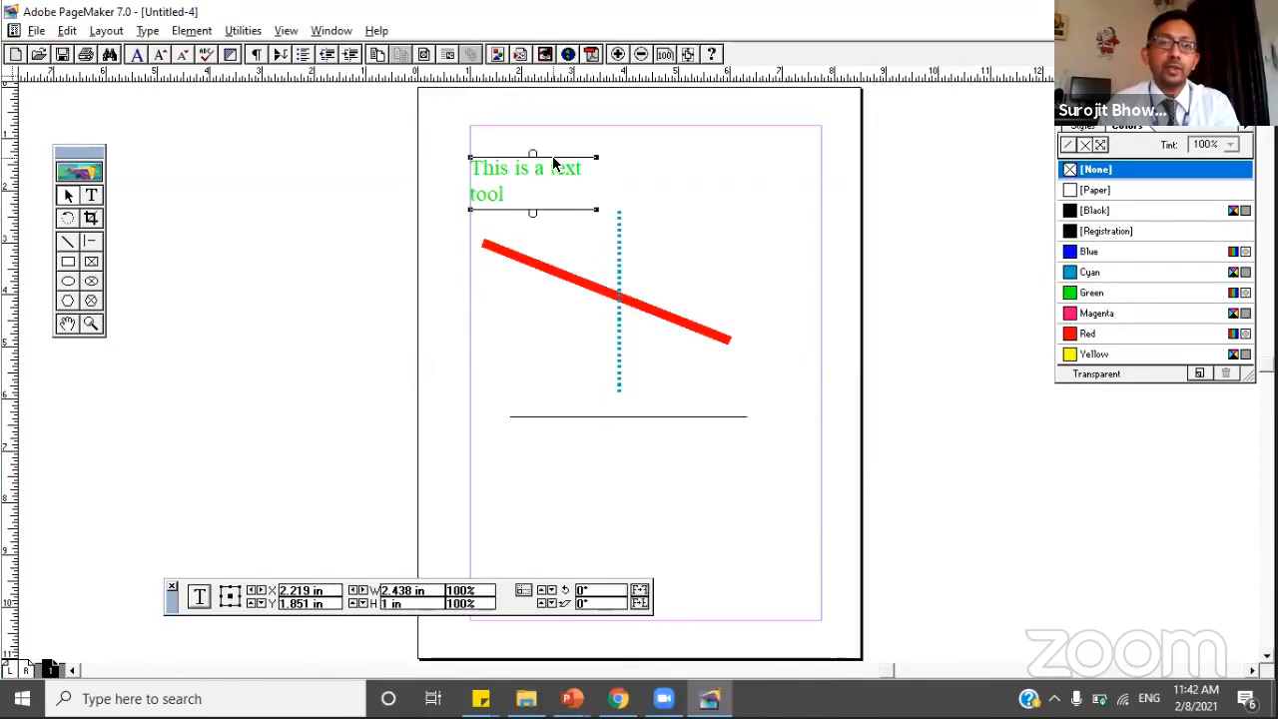
left_click(599, 158)
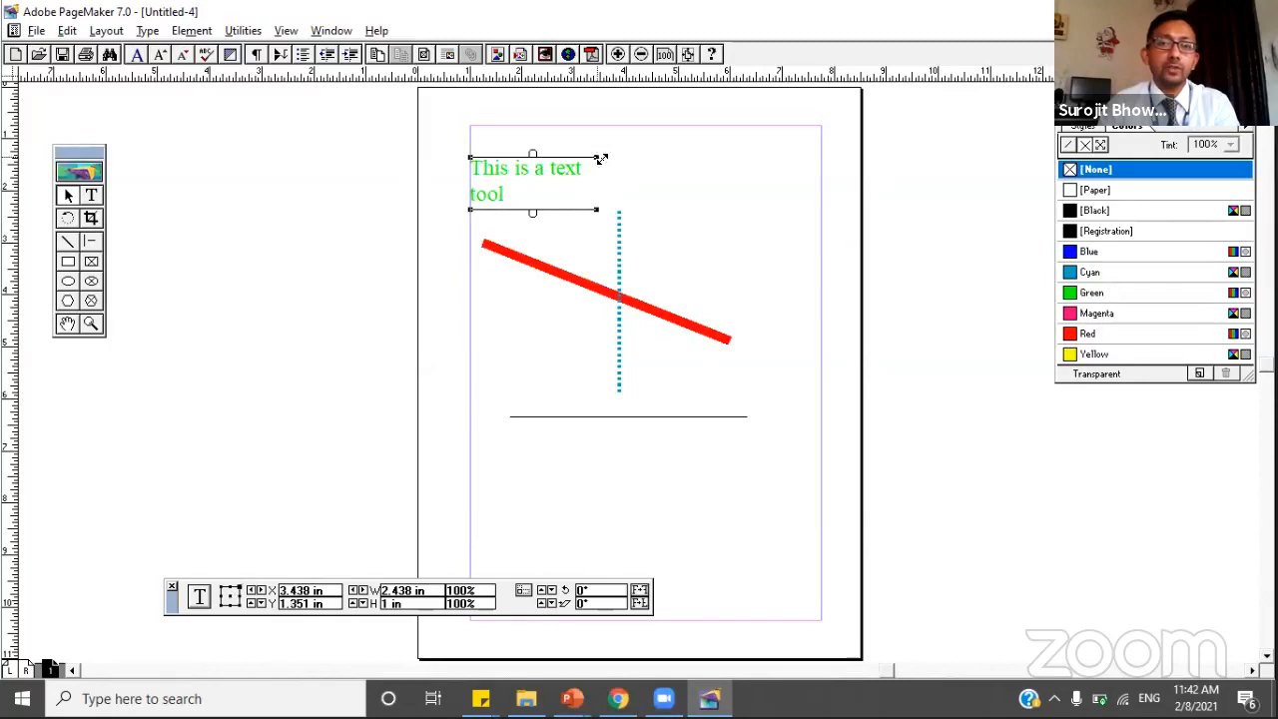
left_click_drag(599, 158, 783, 157)
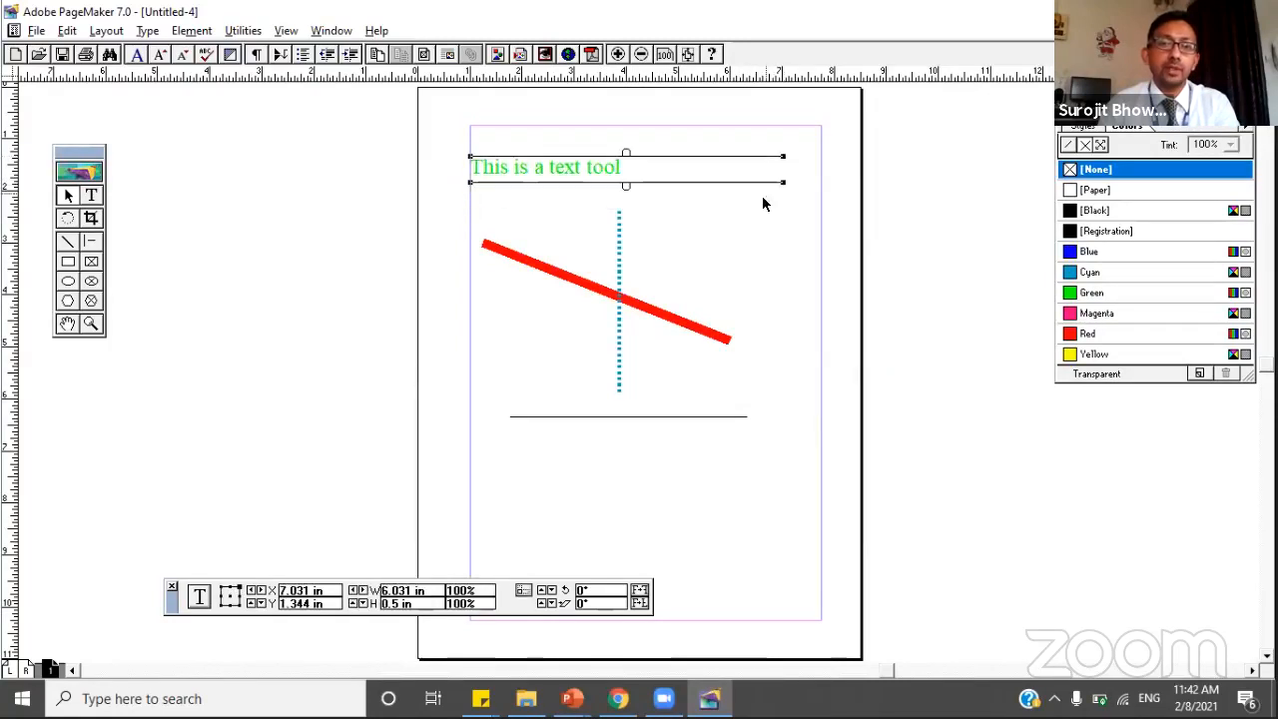
- Add a text block about 6.3 in wide below the black horizontal line, containing "I am learning PageMaker"
left_click(94, 195)
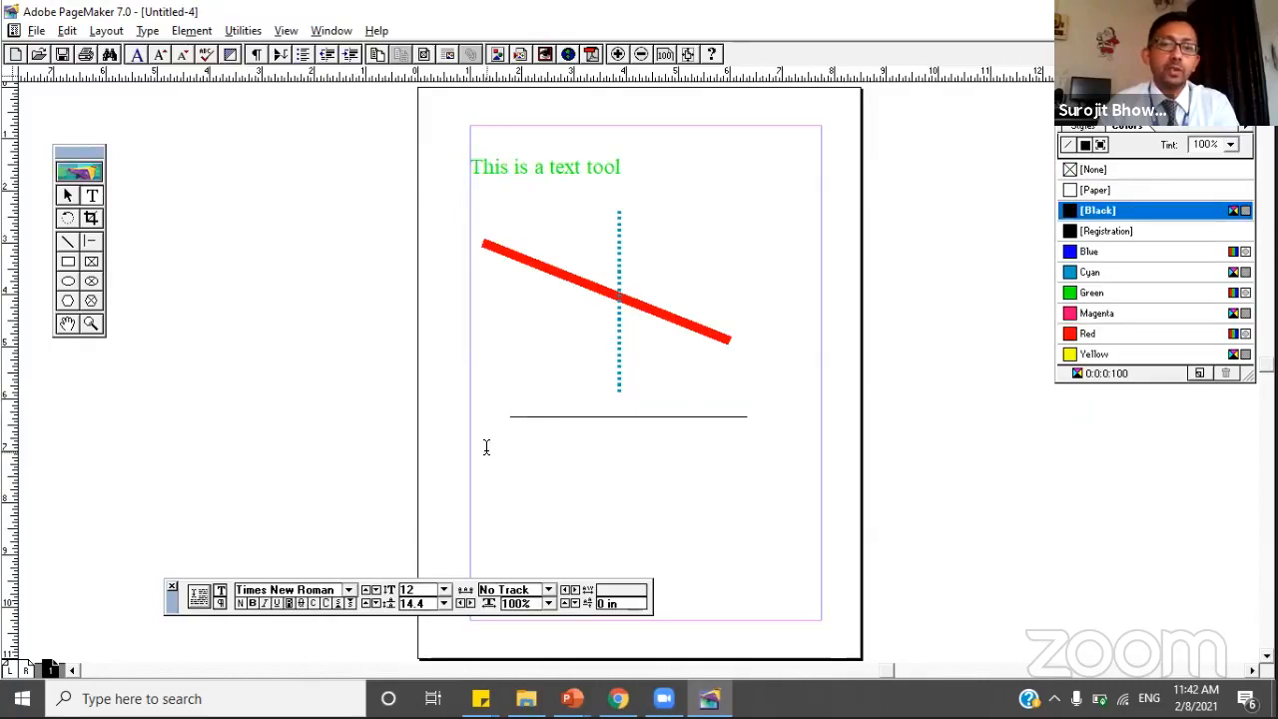
left_click_drag(486, 447, 809, 507)
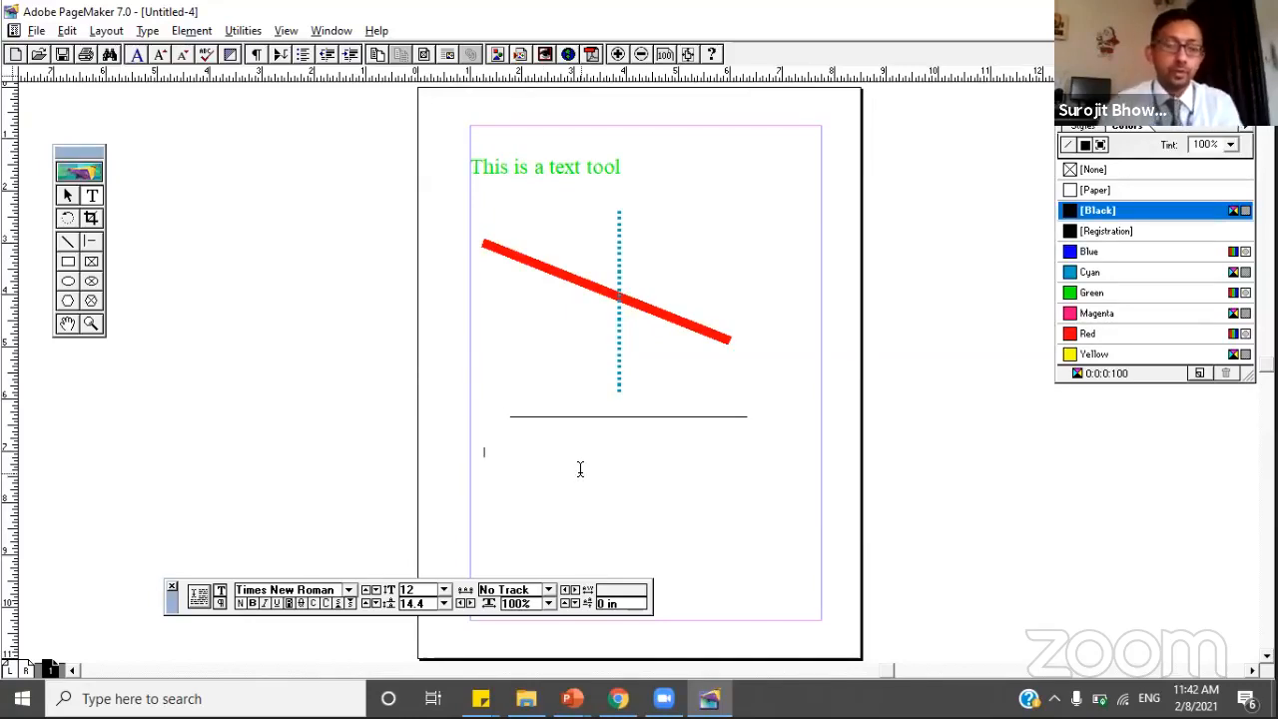
type("Ty")
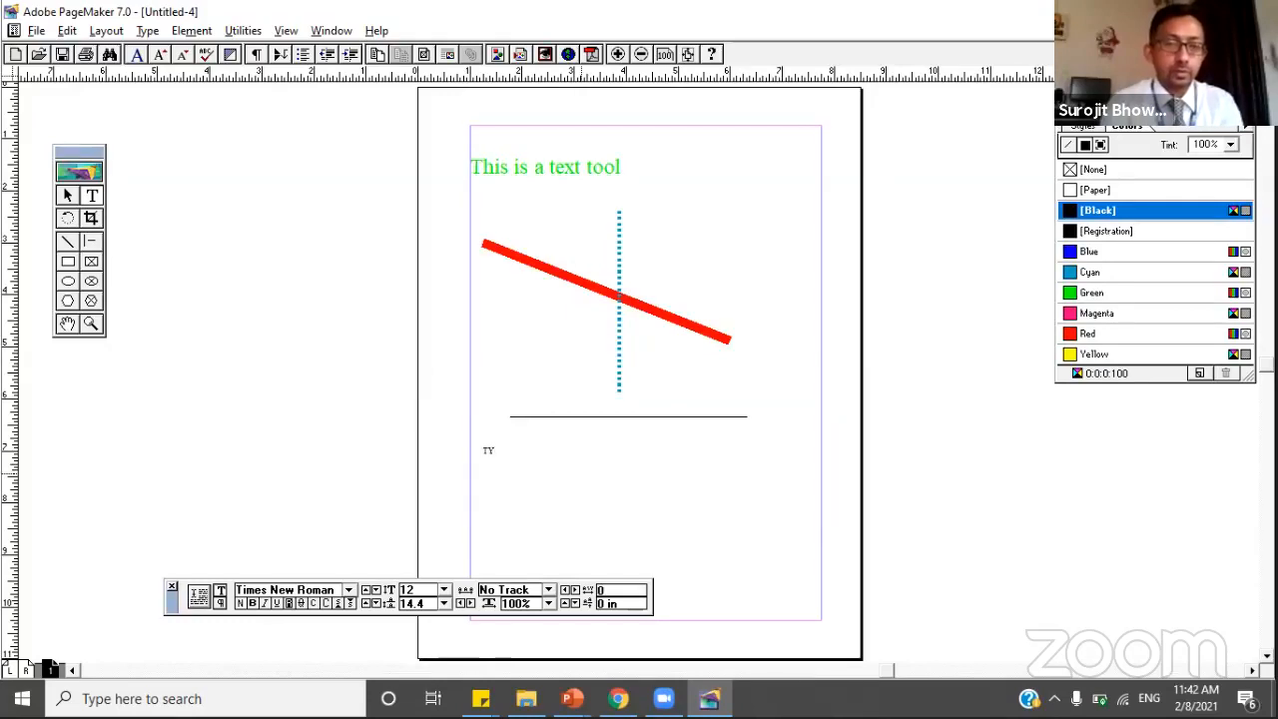
key("BackSpace")
key("BackSpace")
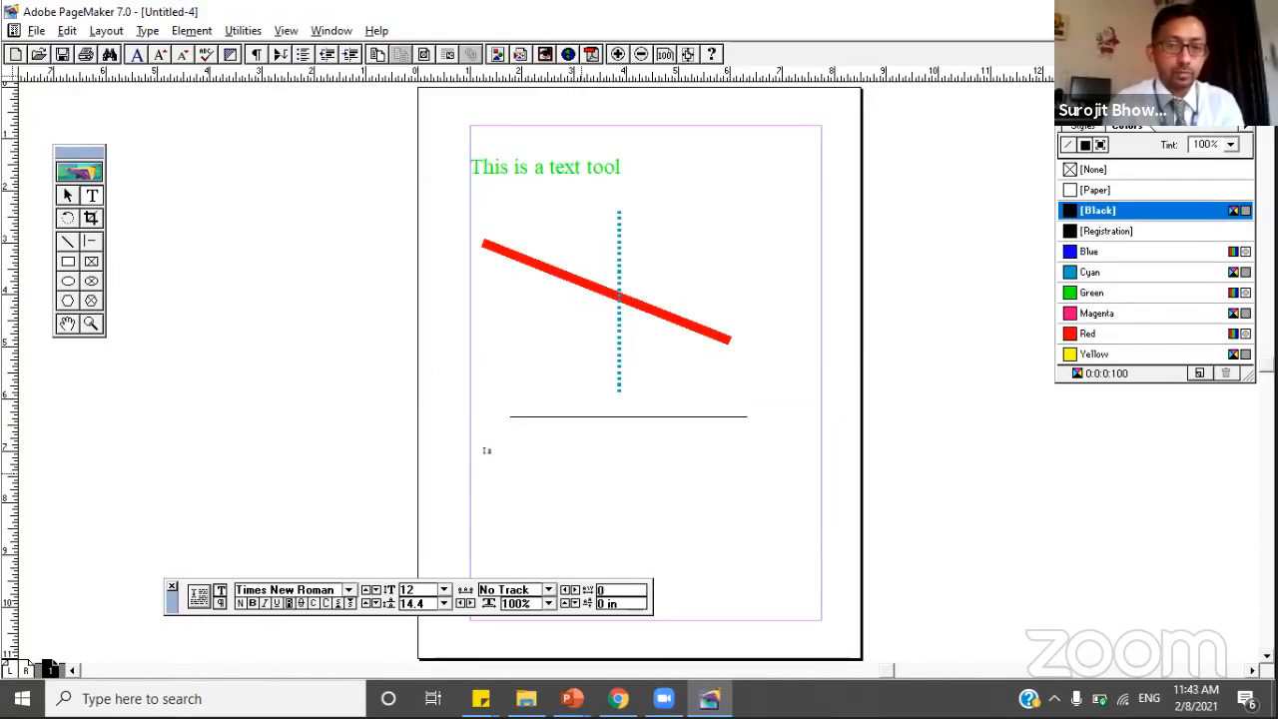
type("I am learn")
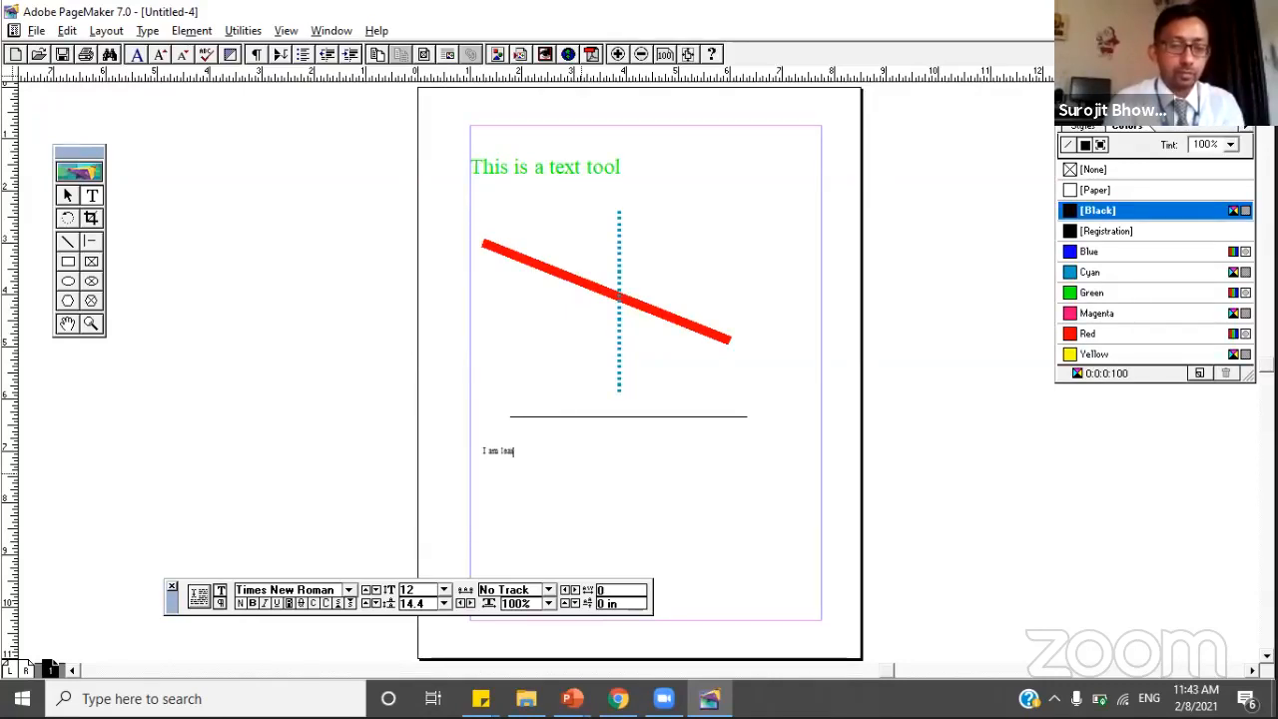
type("ing P")
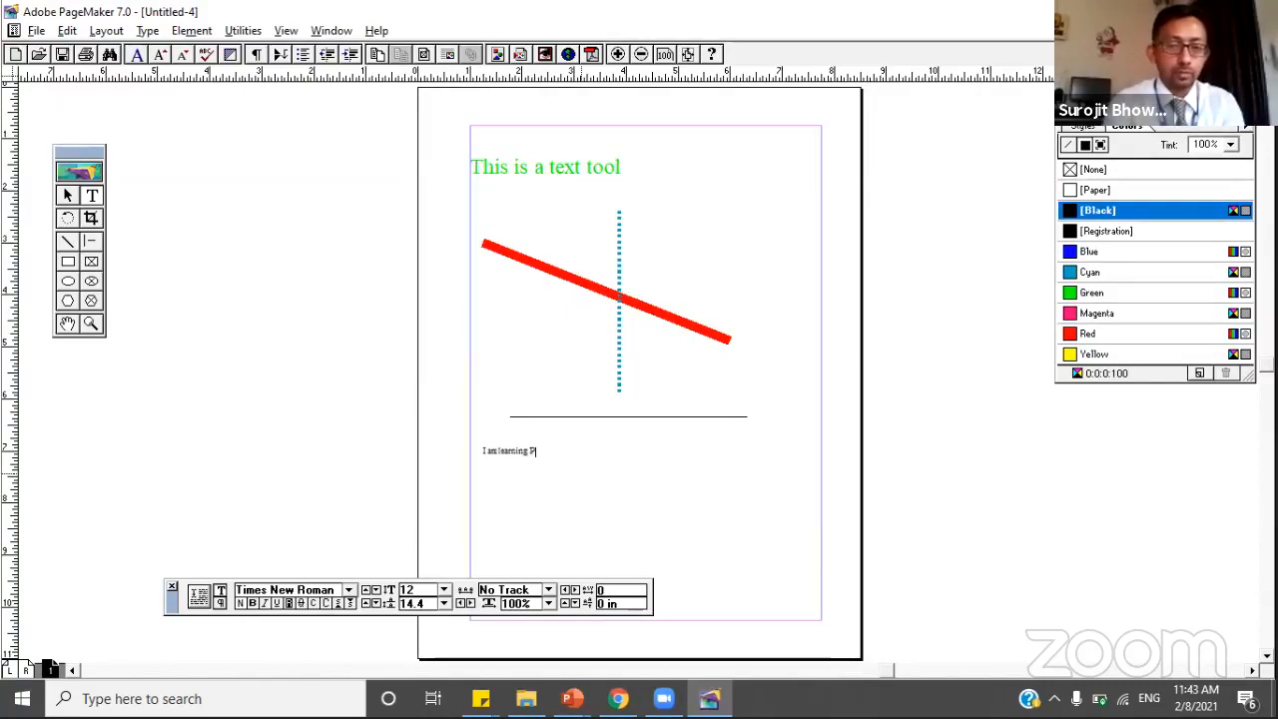
type("ageMak")
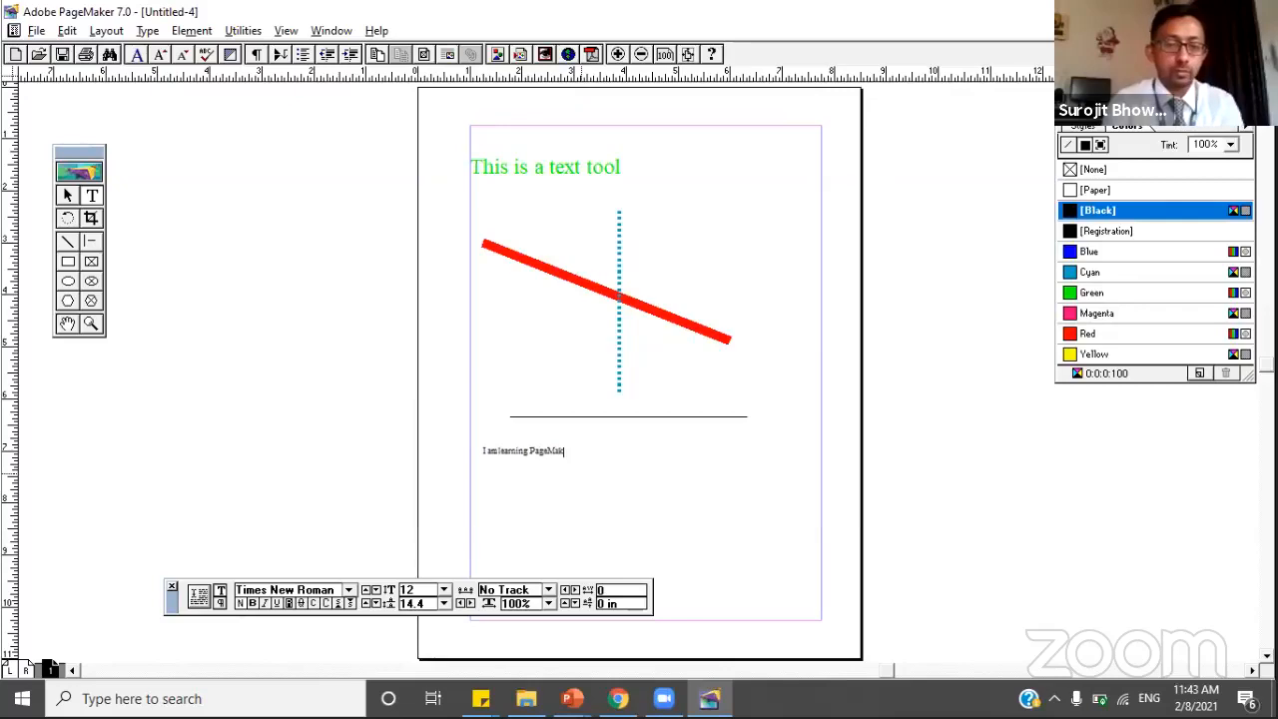
type("er")
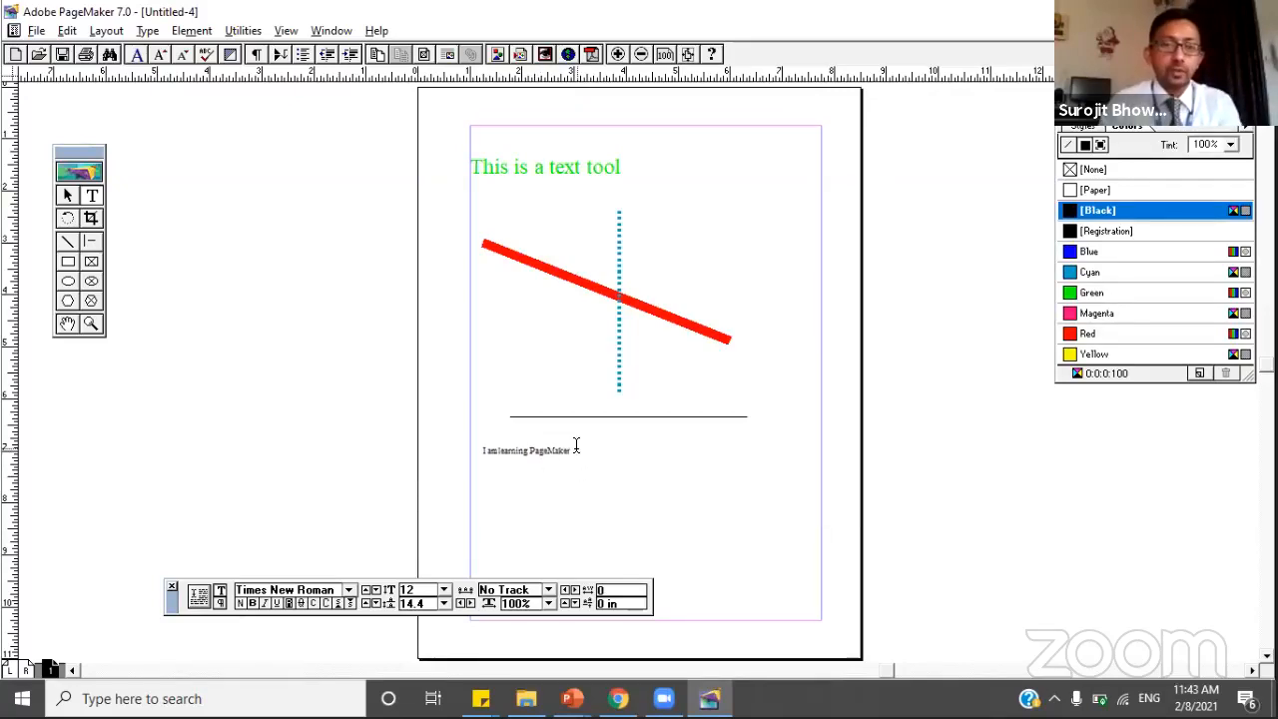
- Highlight the "I am learning PageMaker" text, deselect it, and select its text block as an object to inspect its extent
left_click_drag(578, 449, 482, 447)
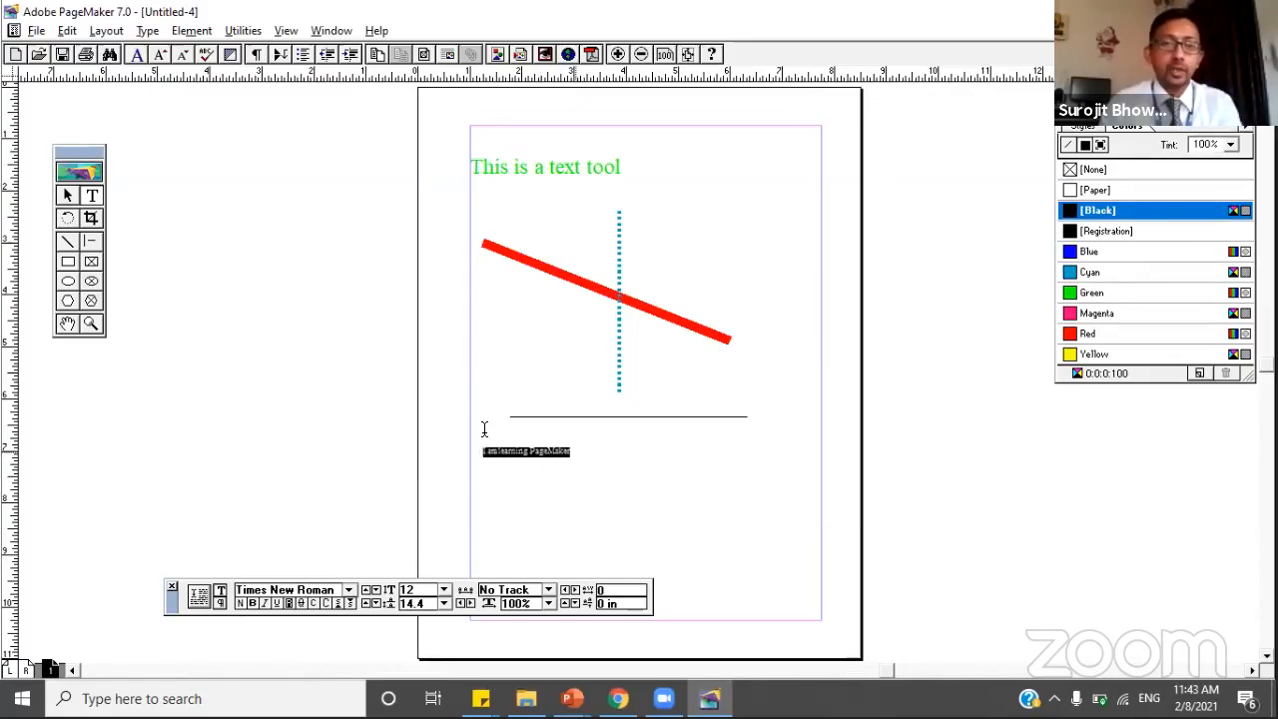
left_click(581, 459)
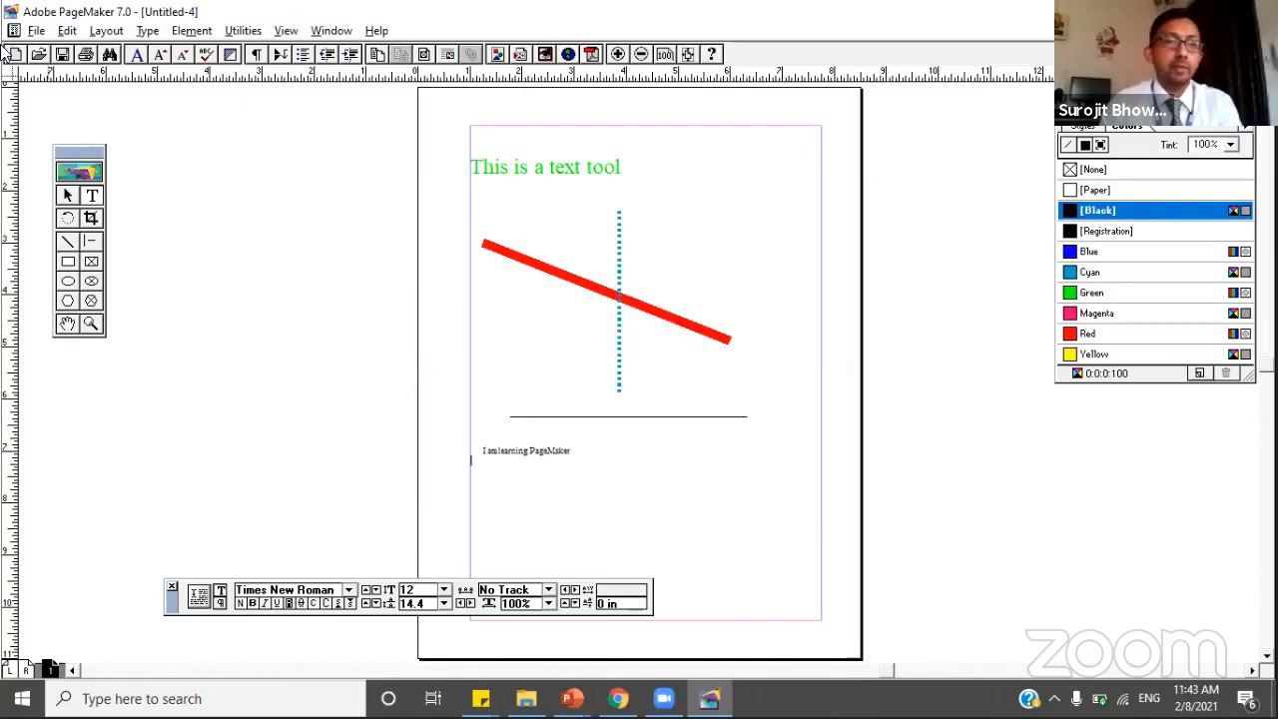
left_click(70, 198)
left_click(526, 455)
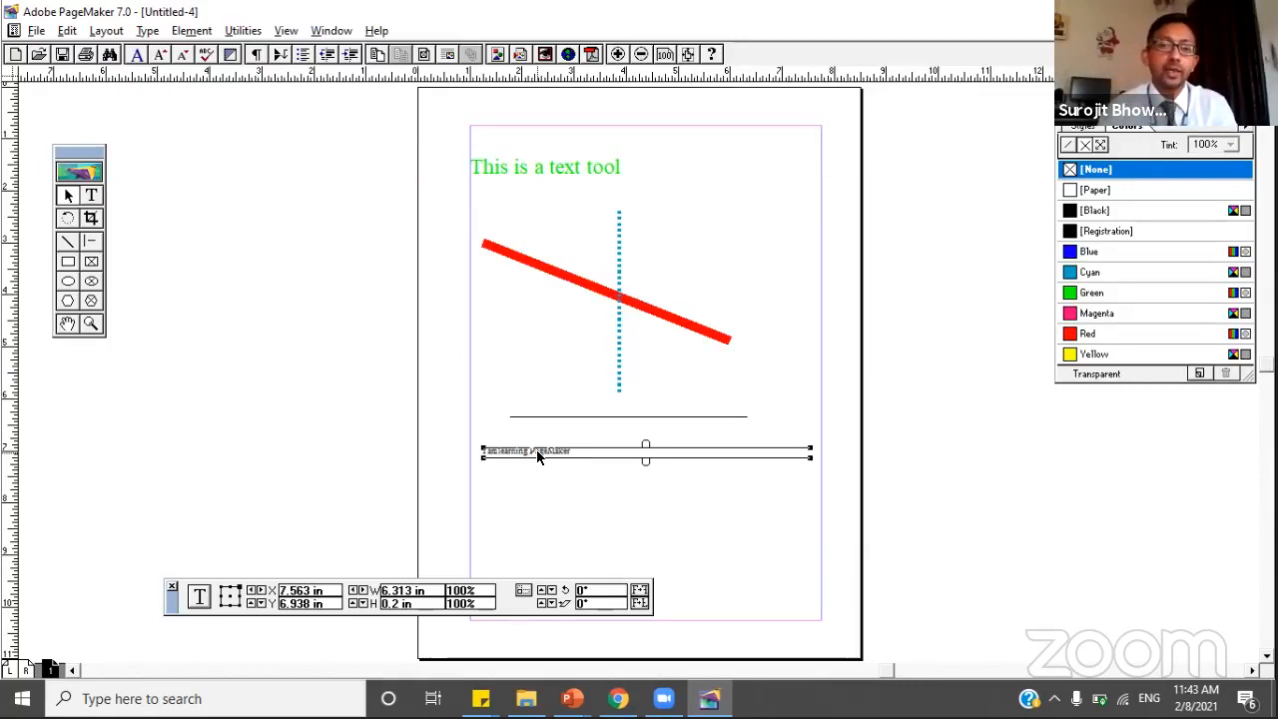
- Switch to the running PowerPoint slide show and advance to the Assignments slide
left_click(572, 698)
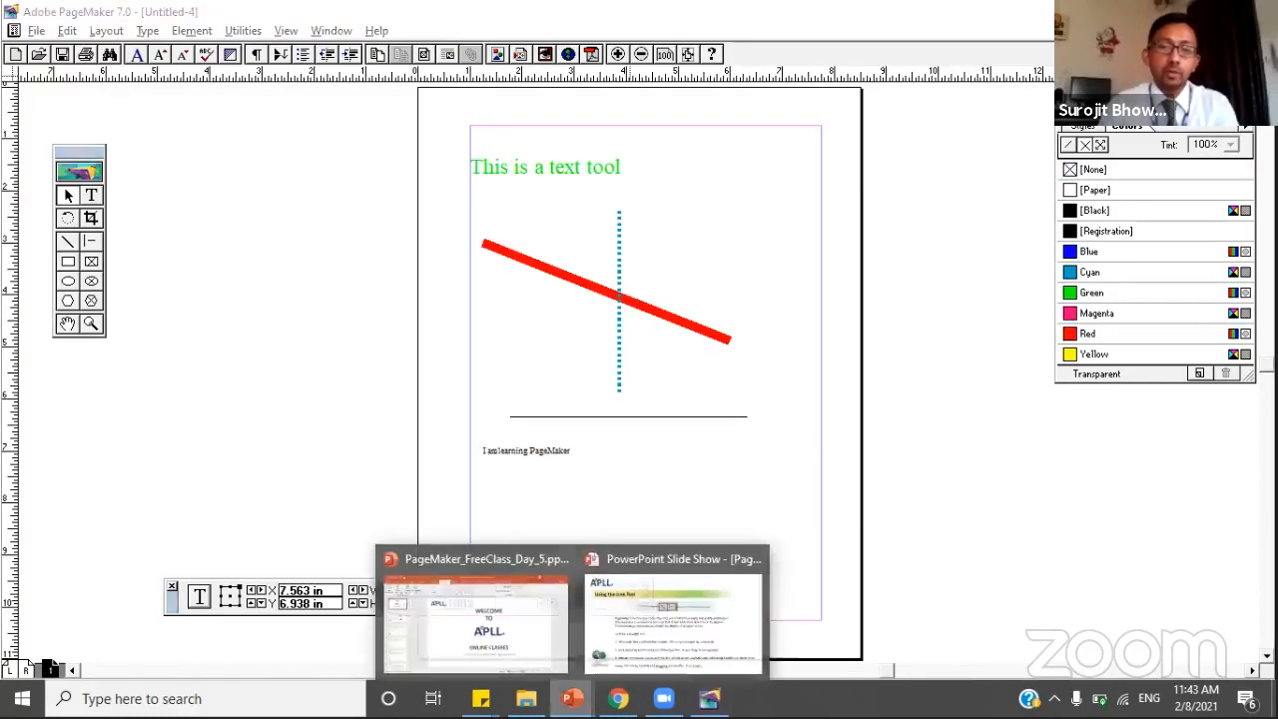
left_click(647, 633)
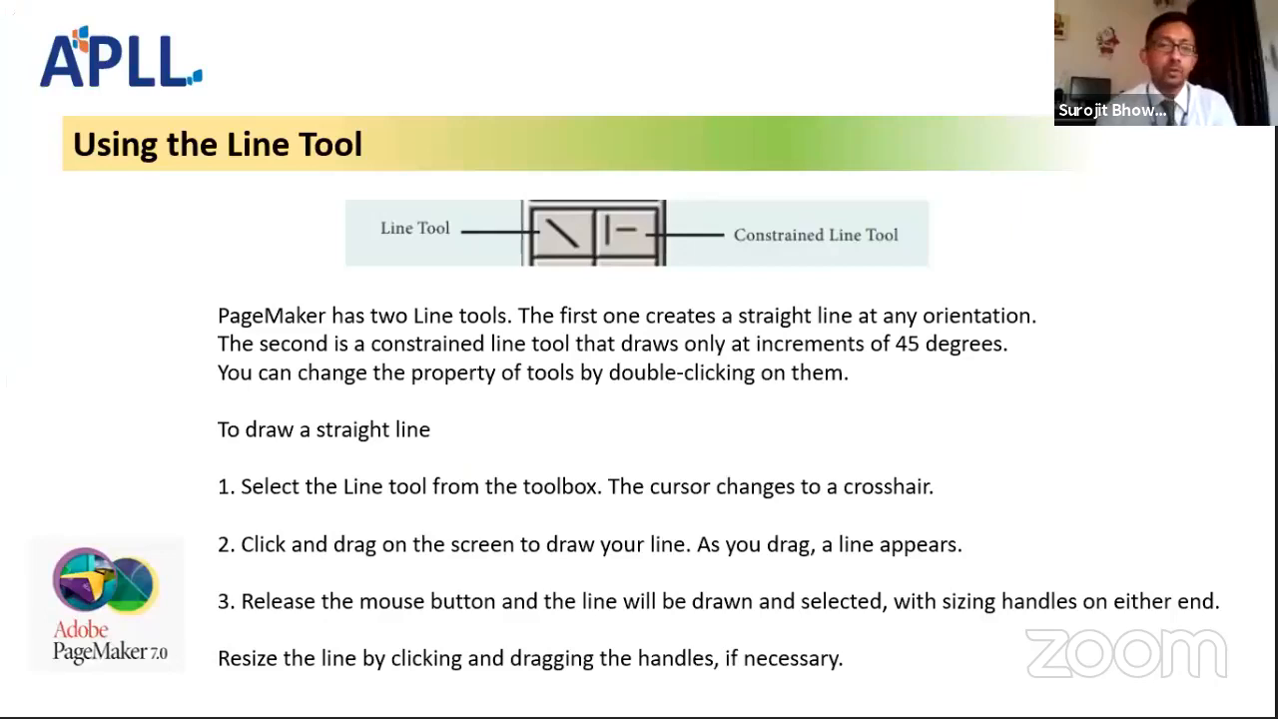
key("Right")
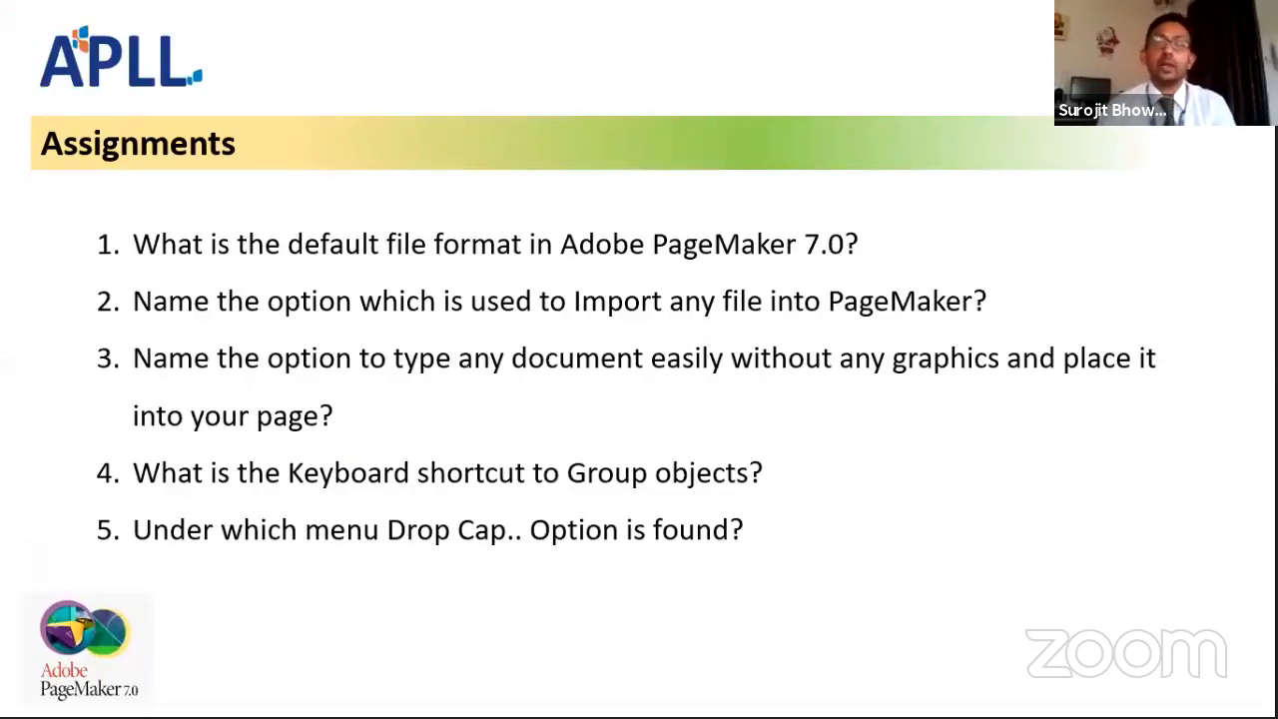